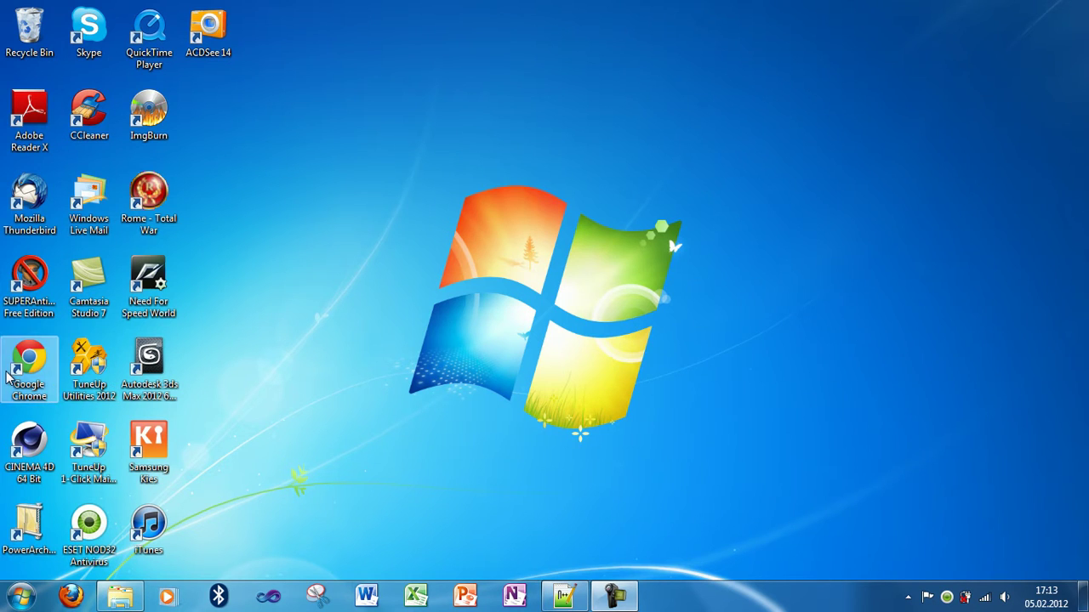
# - Launch Chrome, search for virtualdub and open the virtualdub.org home page
pyautogui.doubleClick(29, 364)
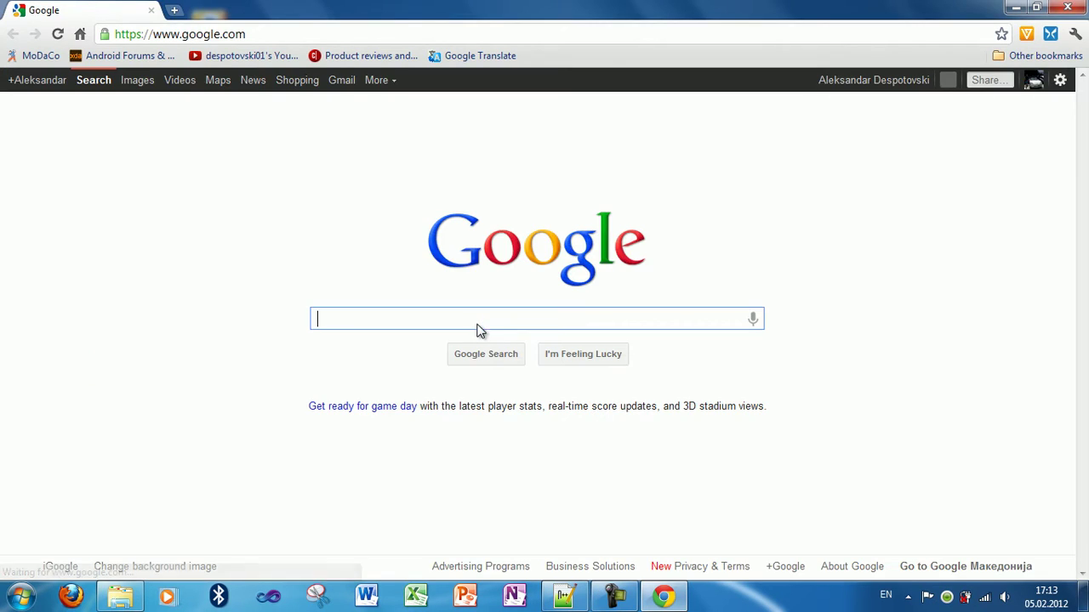
pyautogui.write('virt')
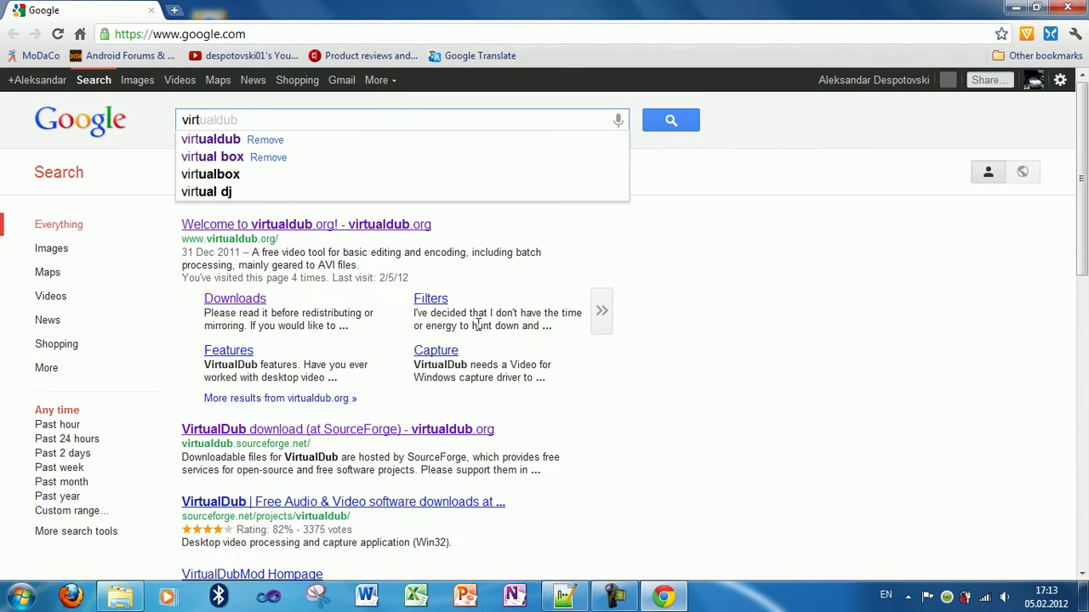
pyautogui.click(357, 223)
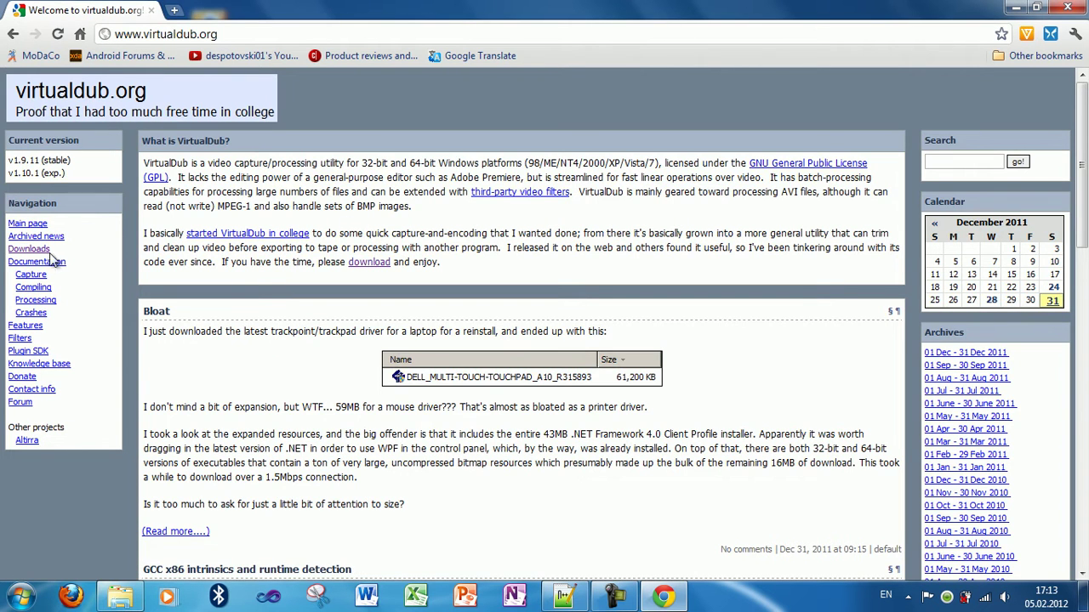
# - Go via Downloads to VirtualDub at SourceForge and scroll to the 1.9.11 release builds
pyautogui.click(29, 249)
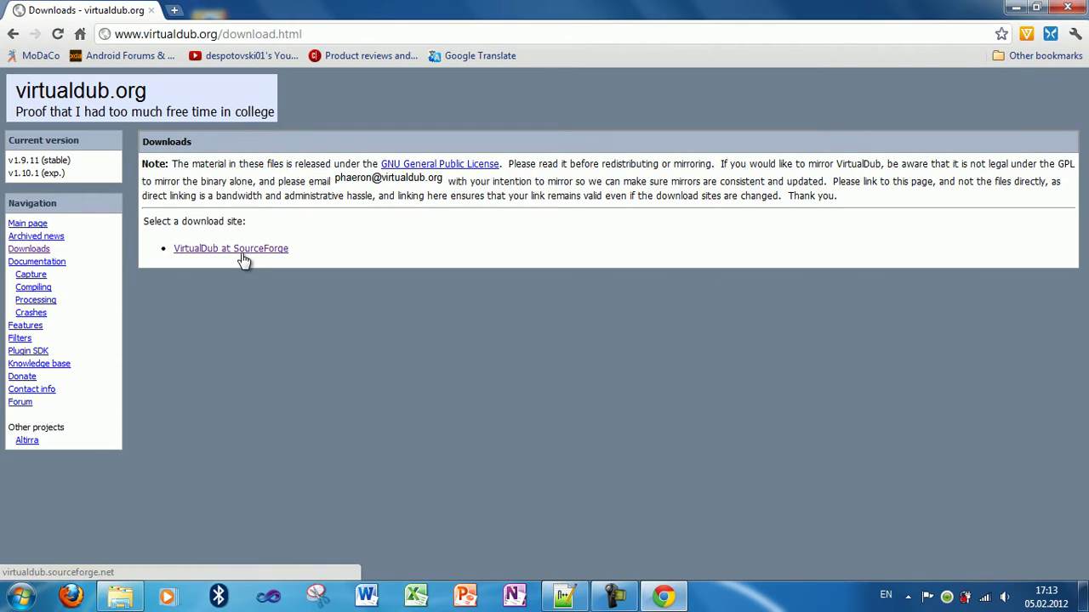
pyautogui.click(241, 251)
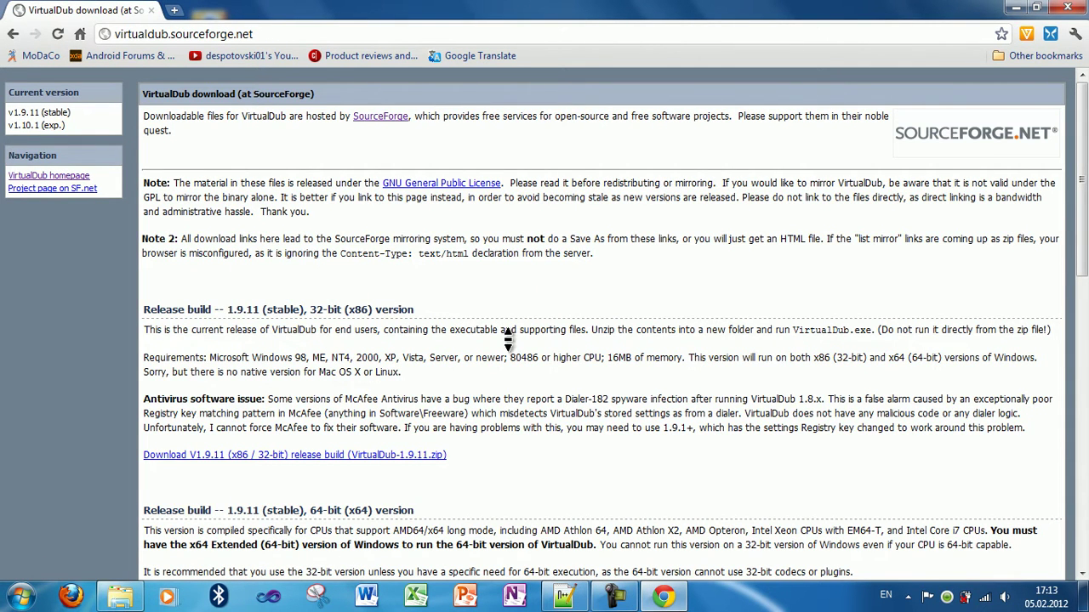
pyautogui.scroll(-1, 612, 398)
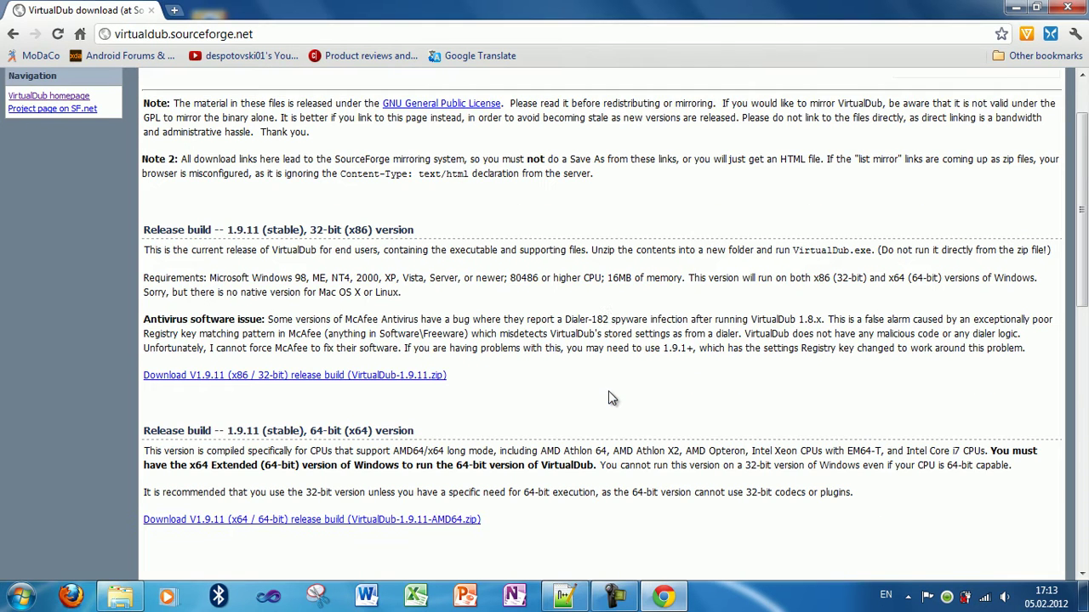
pyautogui.scroll(-1, 612, 398)
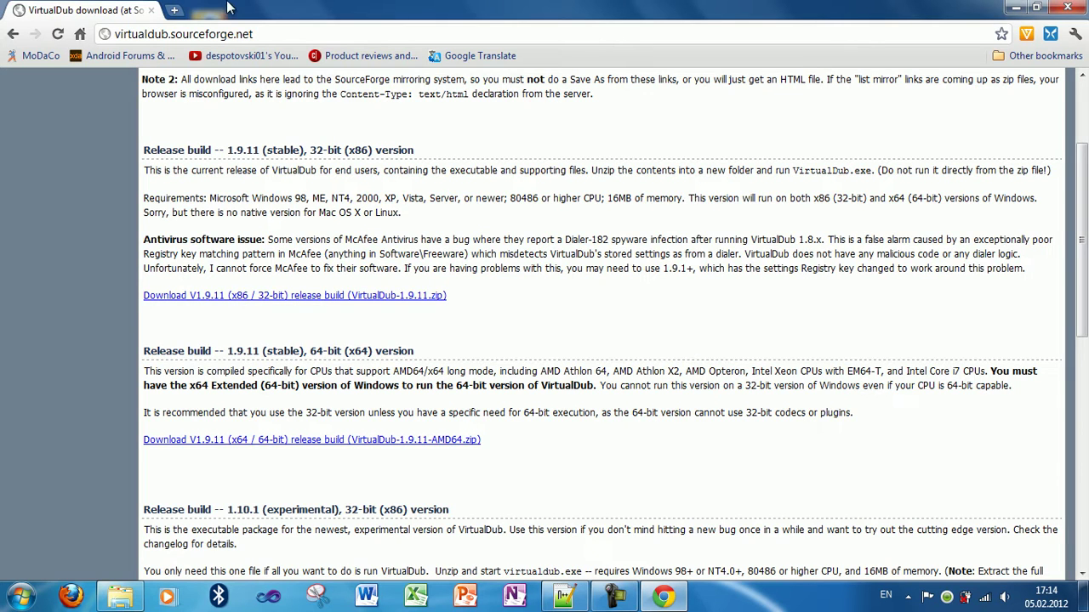
# - Load sourceforge.net in a new browser tab
pyautogui.click(176, 11)
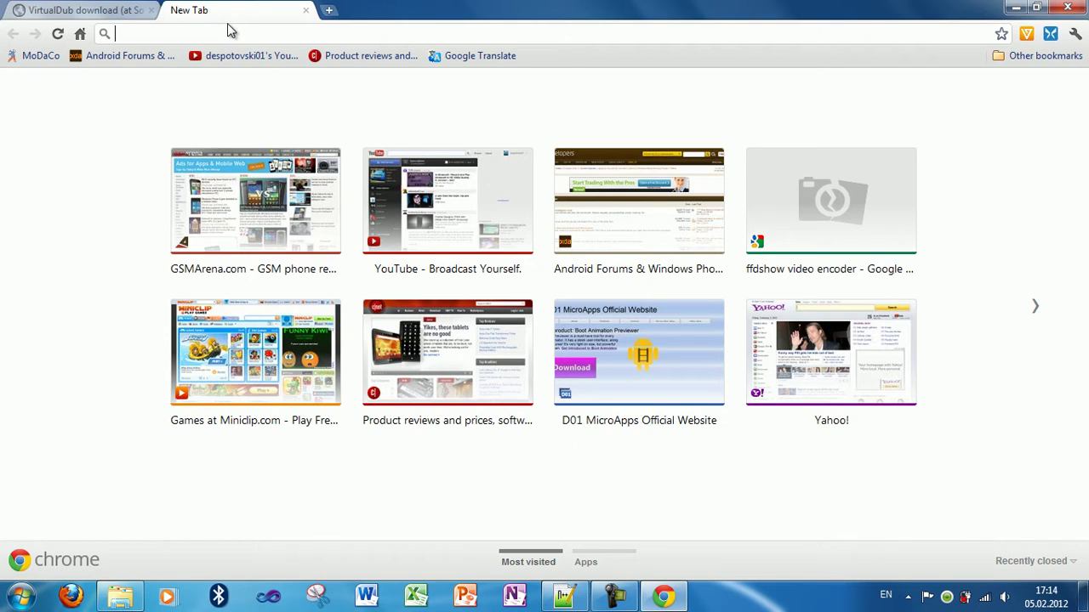
pyautogui.write('sour')
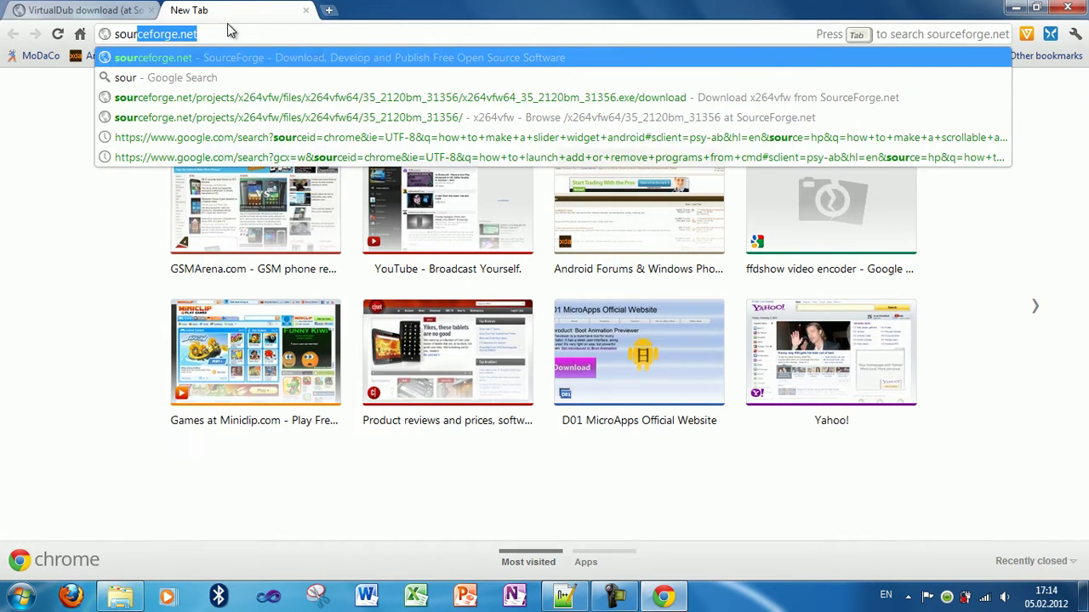
pyautogui.press('Return')
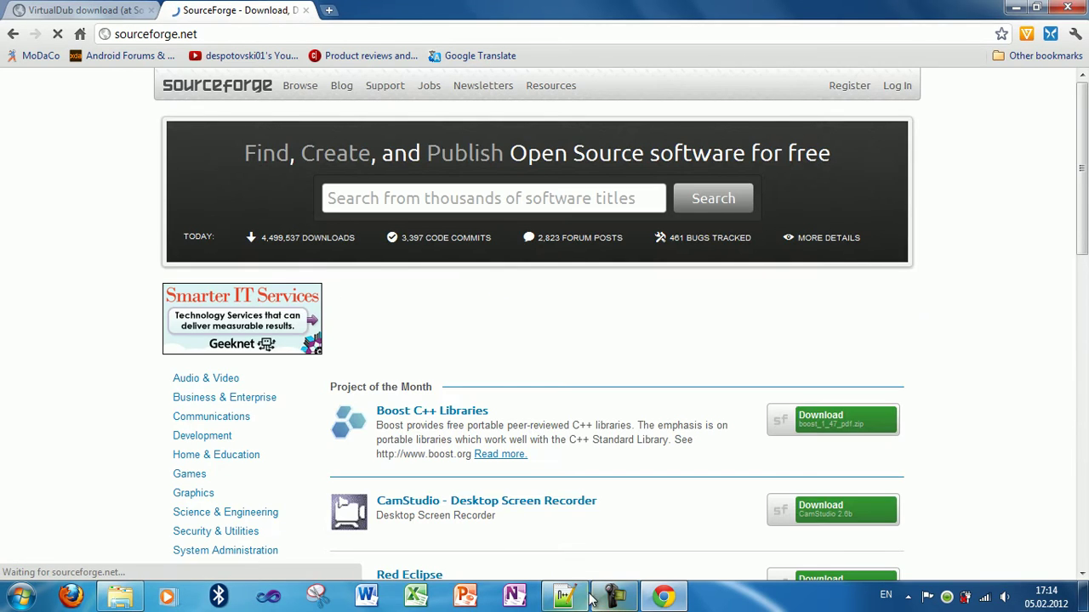
# - Copy 'x264vfw' from the Notepad++ note and search SourceForge for it
pyautogui.hotkey('alt', 'Tab')
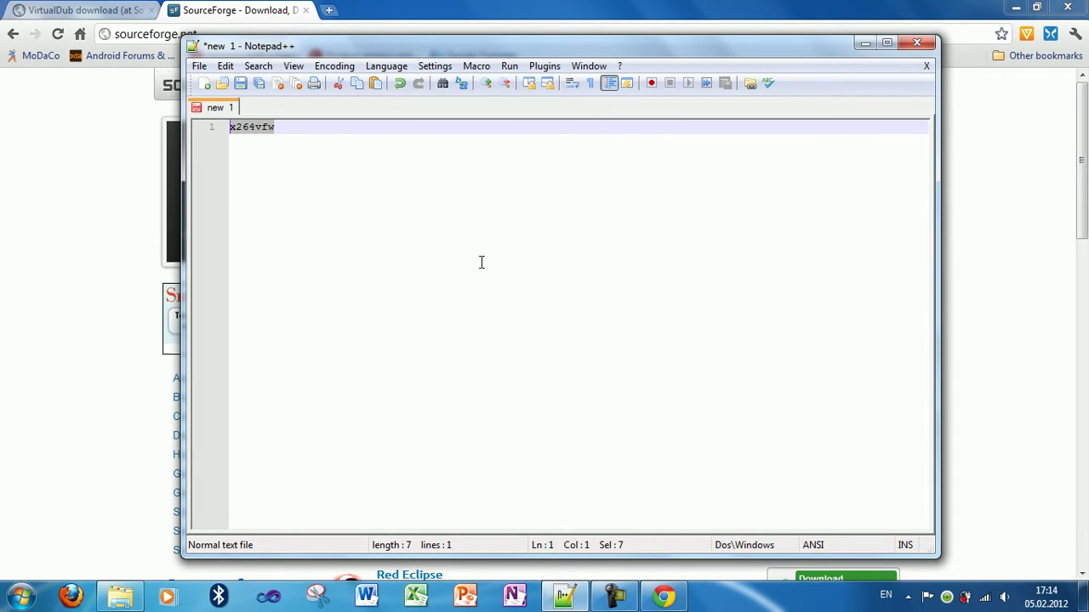
pyautogui.click(480, 262)
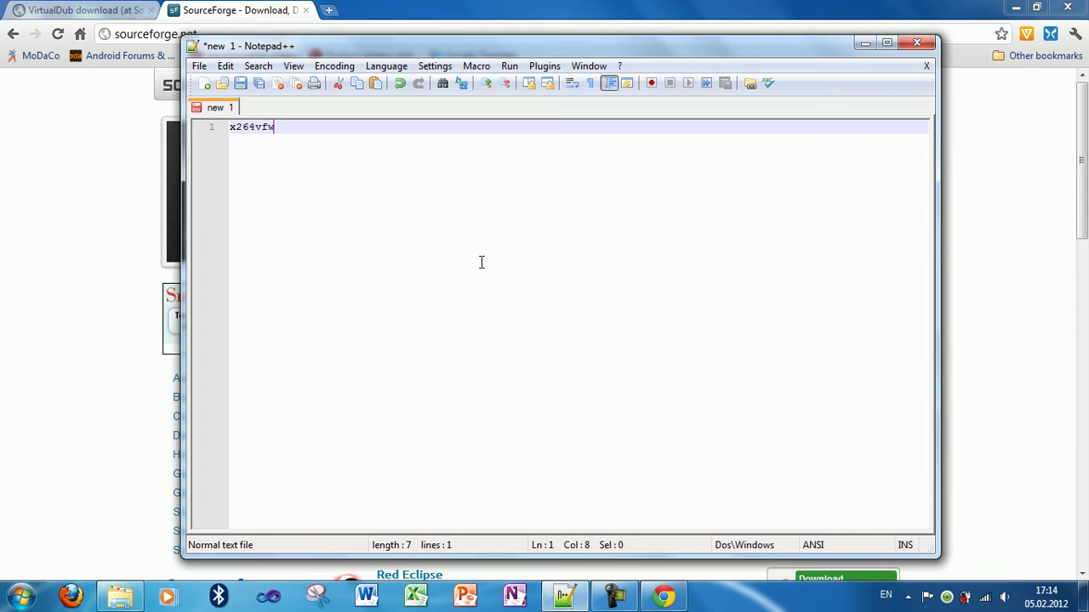
pyautogui.moveTo(319, 140); pyautogui.dragTo(194, 124)
pyautogui.hotkey('ctrl', 'c')
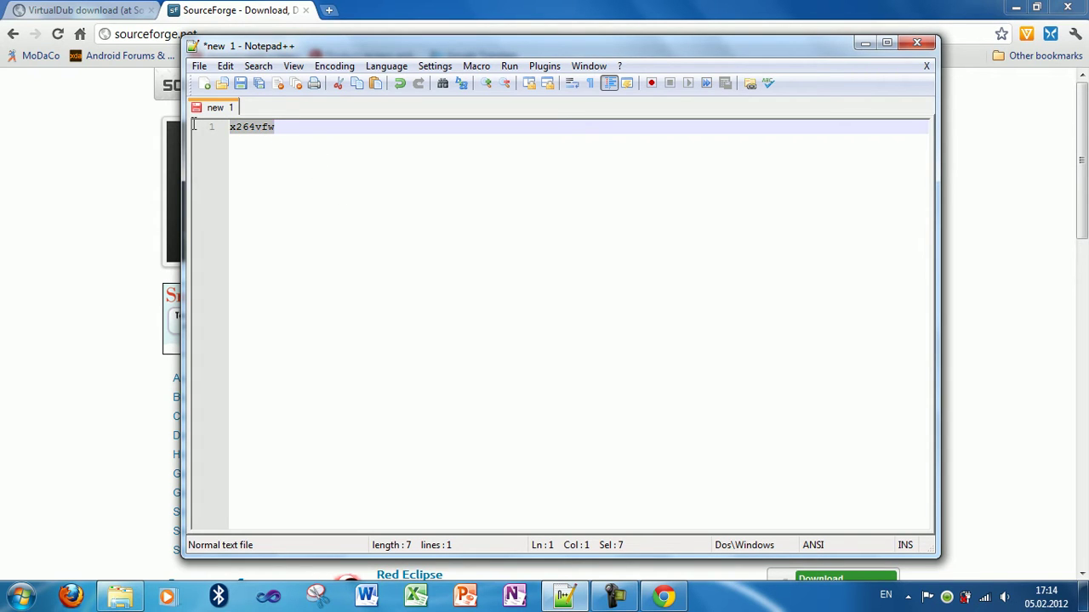
pyautogui.click(4, 213)
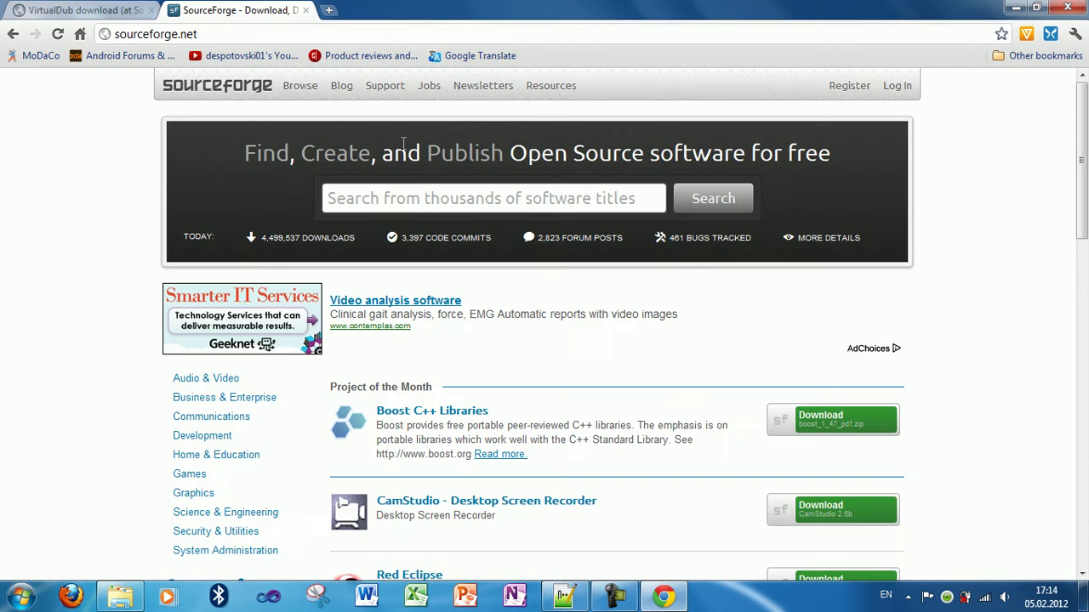
pyautogui.click(421, 209)
pyautogui.hotkey('ctrl', 'v')
pyautogui.press('Return')
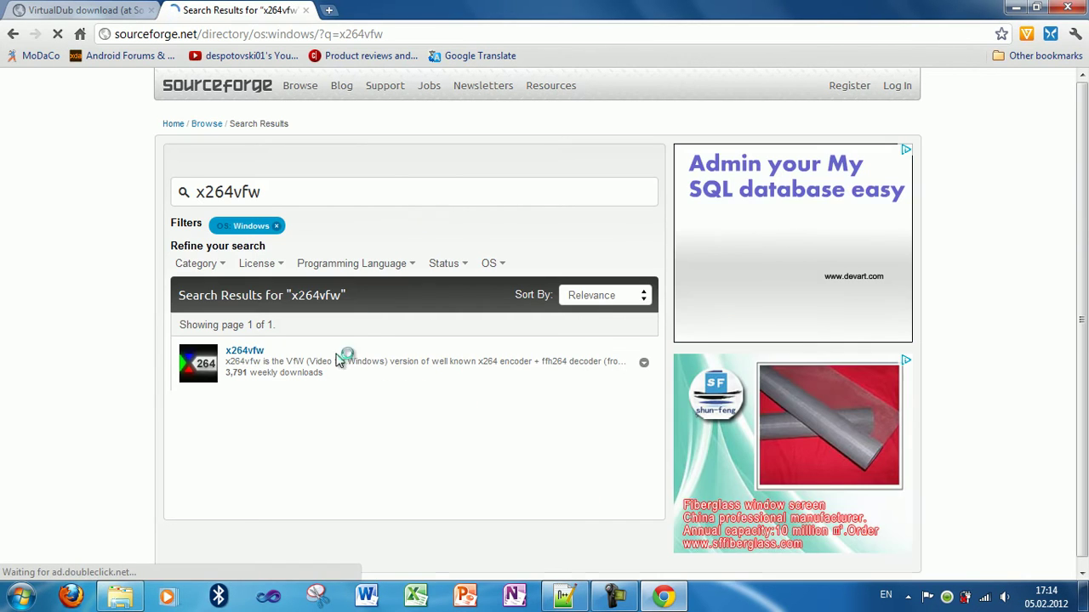
# - Download the x264vfw64 35_2120bm_31356 installer from the project's files, then close that tab
pyautogui.click(250, 359)
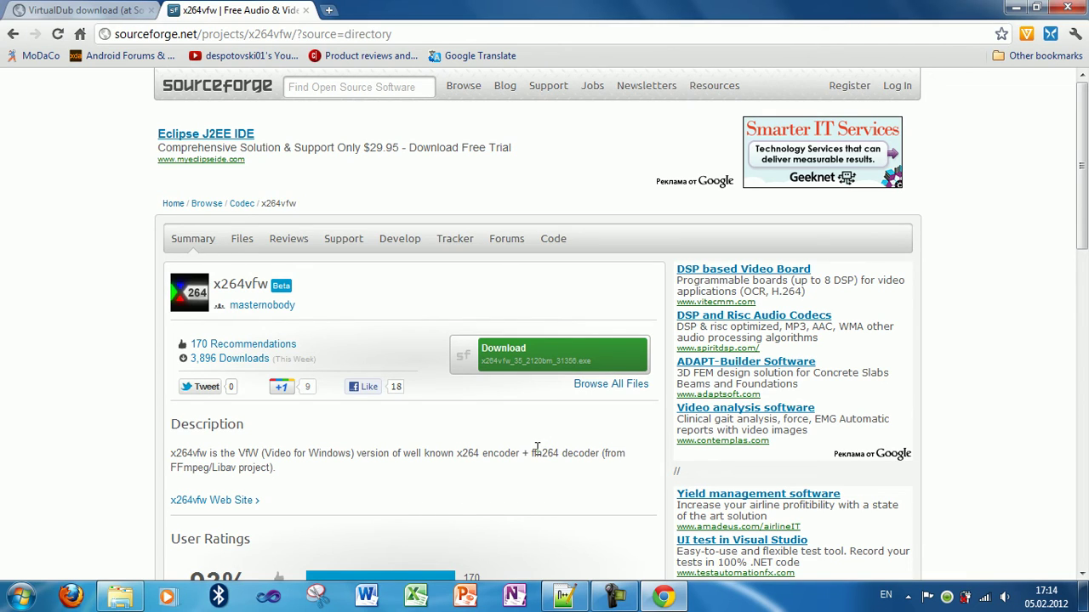
pyautogui.click(623, 389)
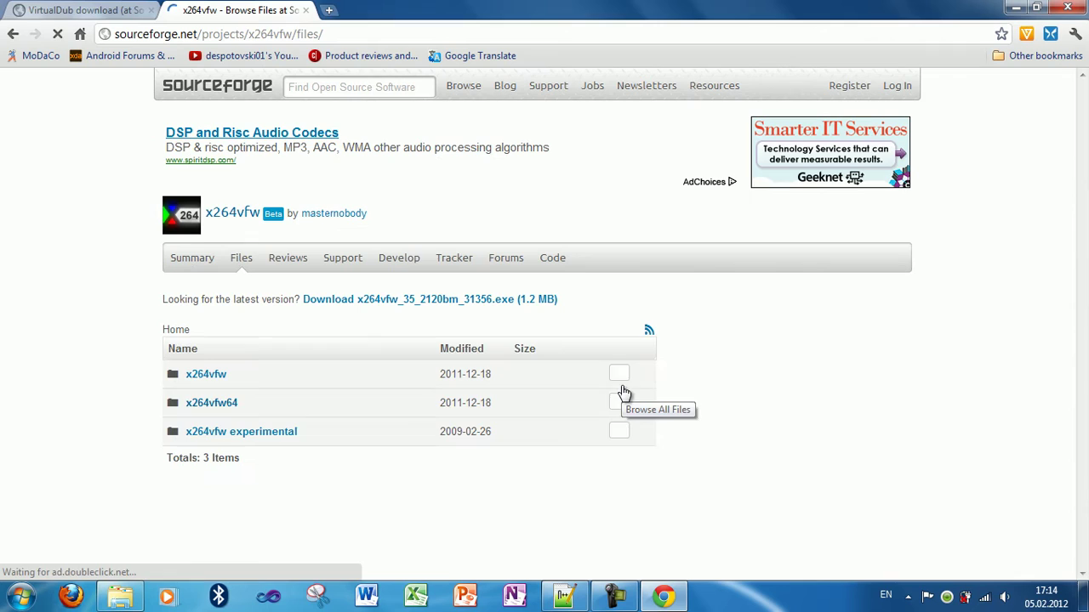
pyautogui.click(217, 410)
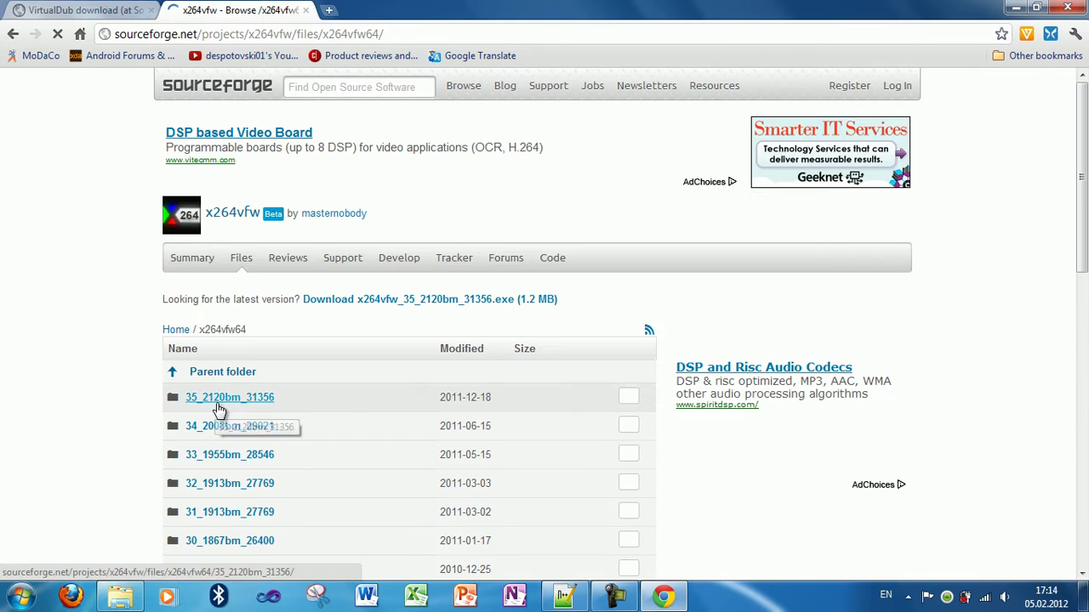
pyautogui.click(219, 405)
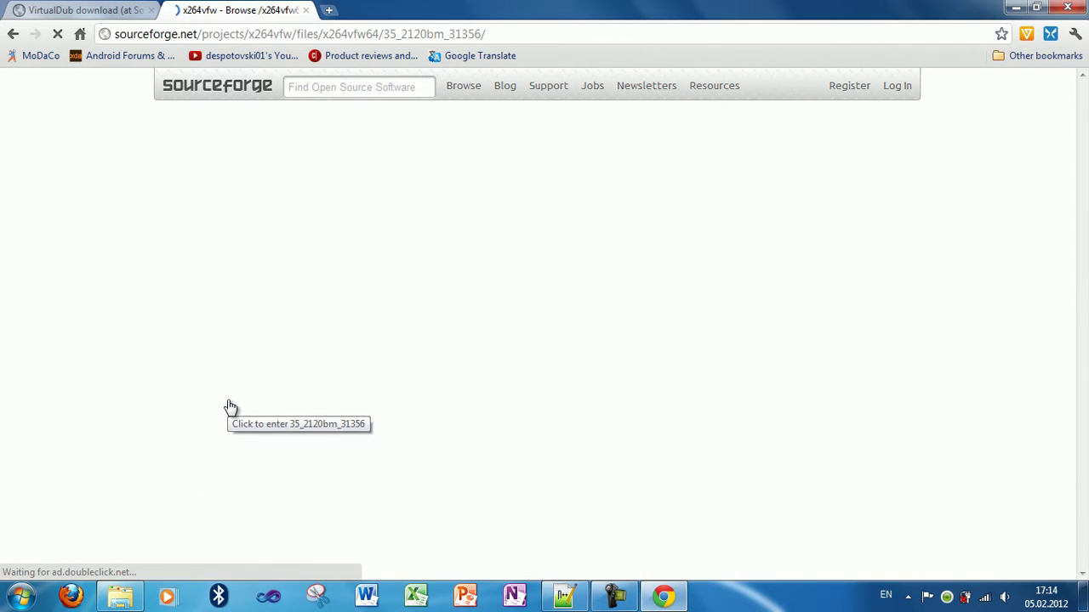
pyautogui.click(252, 401)
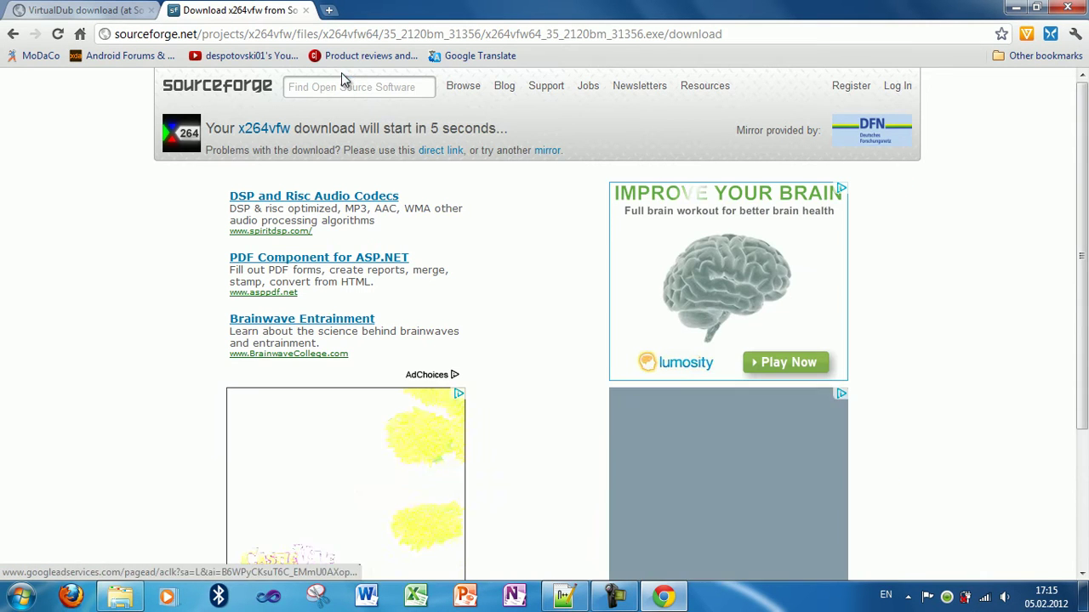
pyautogui.click(305, 12)
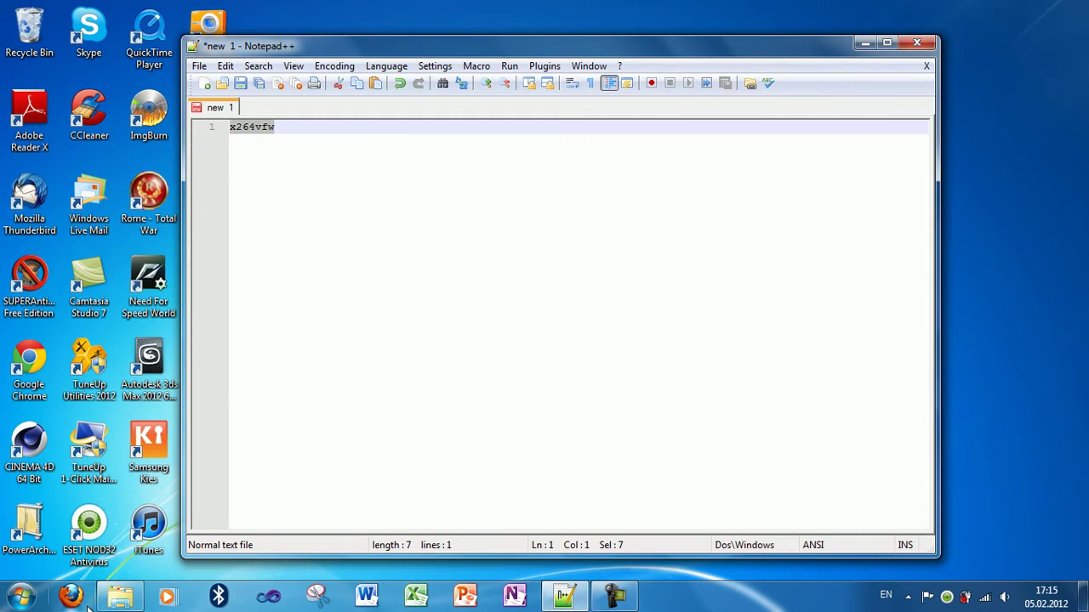
# - Open the Downloads folder in Windows Explorer from the taskbar
pyautogui.click(120, 598)
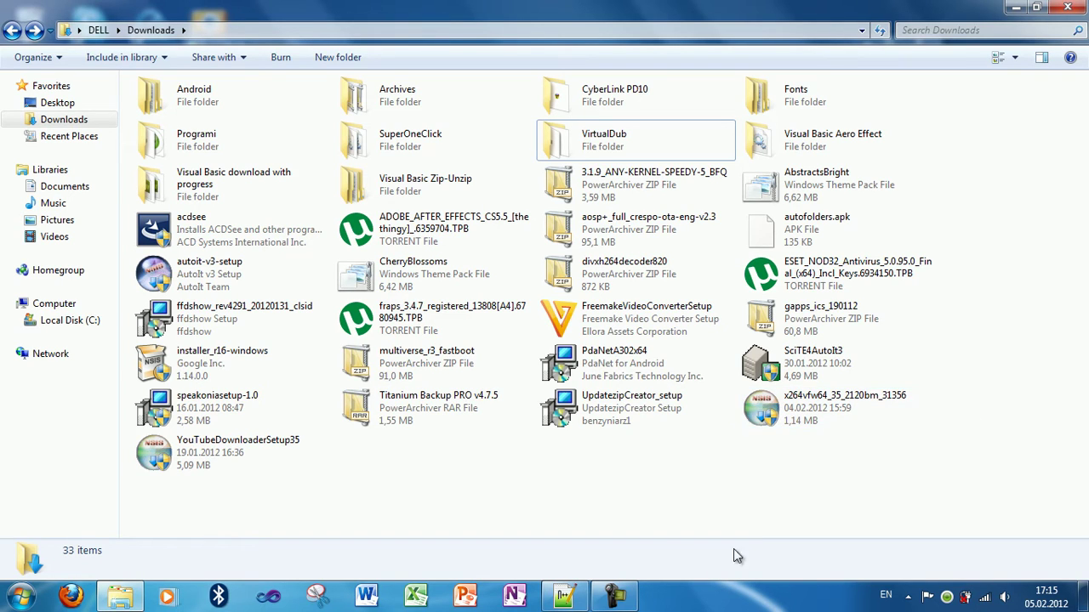
pyautogui.moveTo(833, 485); pyautogui.dragTo(749, 516)
# - Run Veedub64 from the VirtualDub folder, load intro.avi past the VBR warning, and minimize it
pyautogui.doubleClick(600, 146)
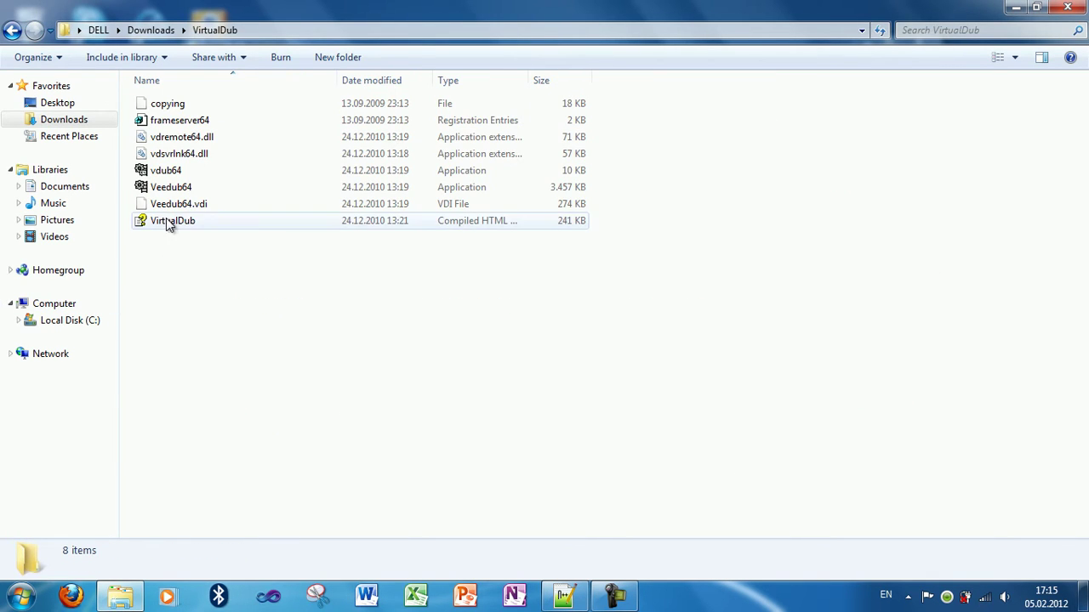
pyautogui.doubleClick(192, 187)
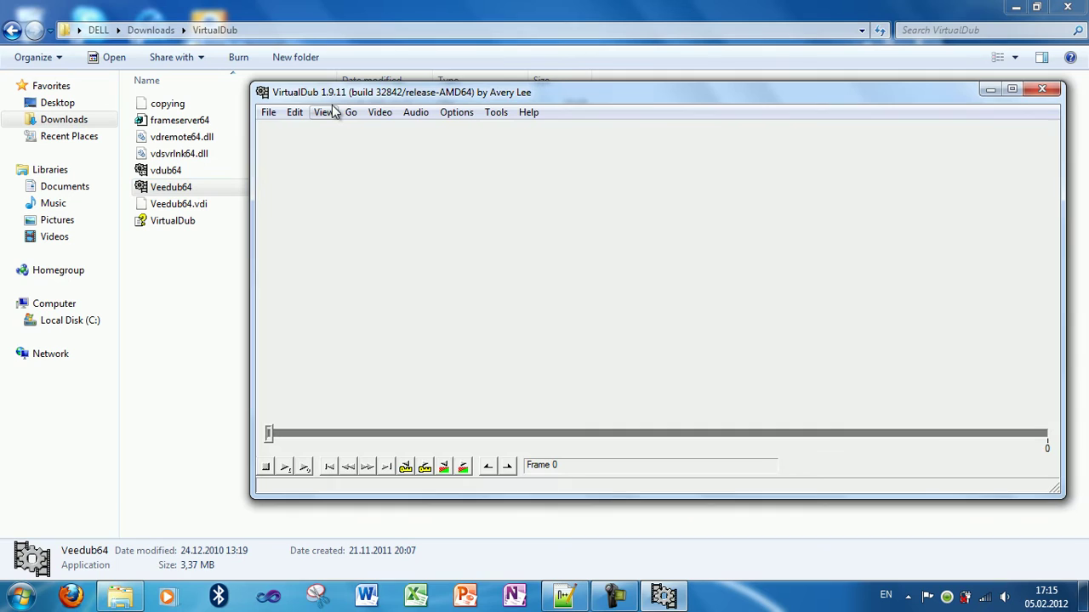
pyautogui.click(269, 114)
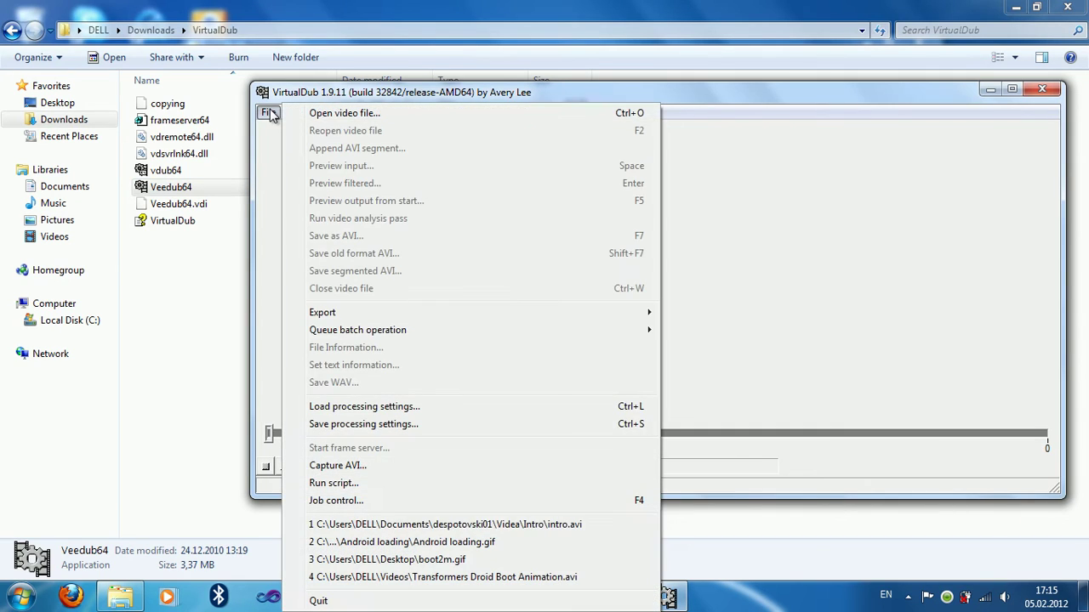
pyautogui.click(328, 113)
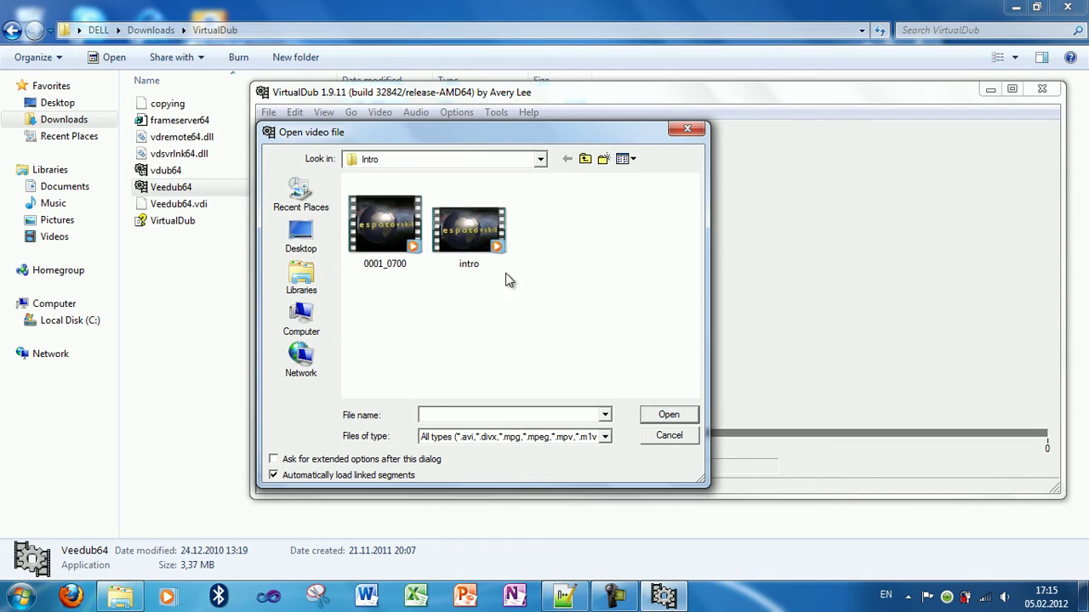
pyautogui.doubleClick(478, 236)
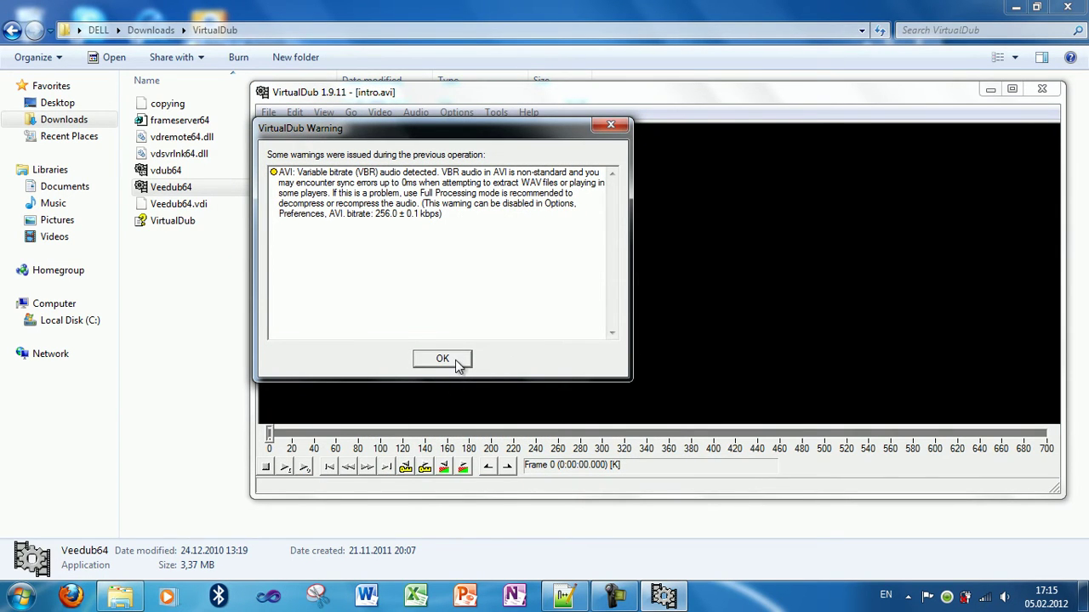
pyautogui.click(450, 360)
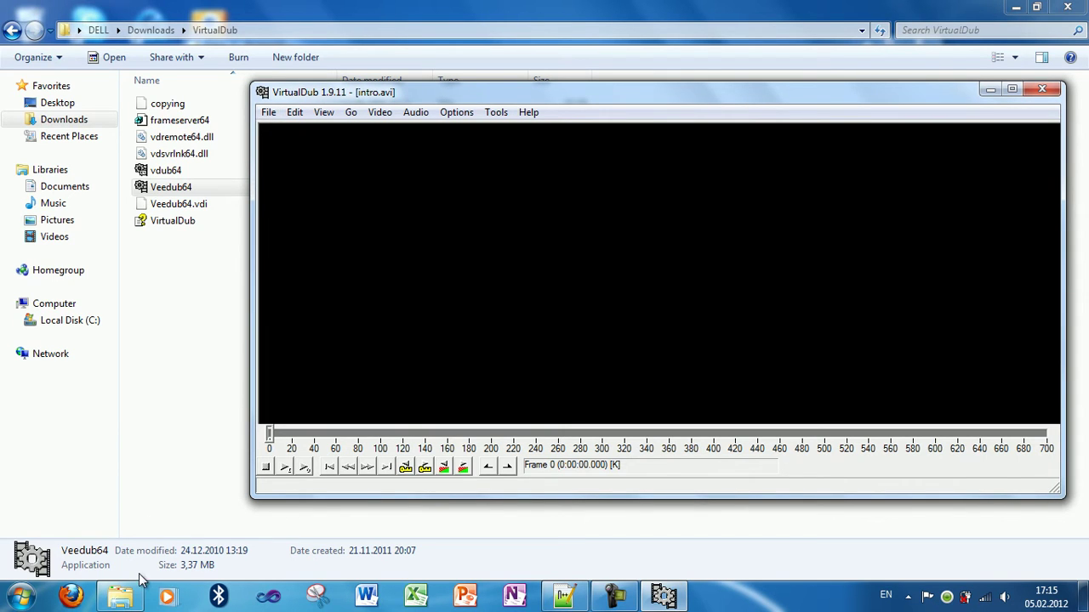
pyautogui.click(990, 89)
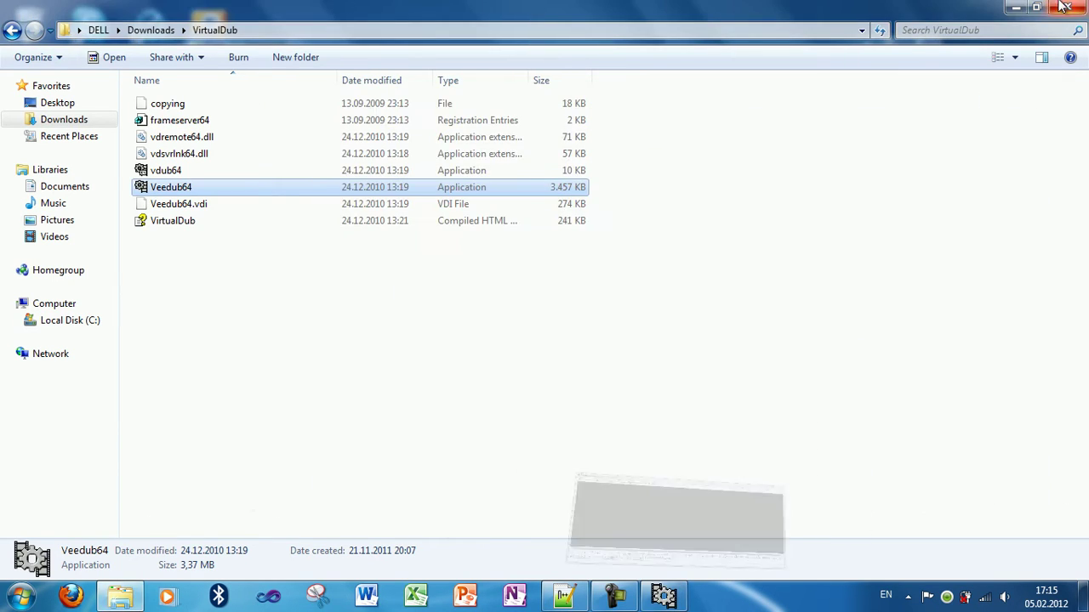
# - Create a desktop folder named 'frames' and drag it to the top-left icon area
pyautogui.click(1016, 7)
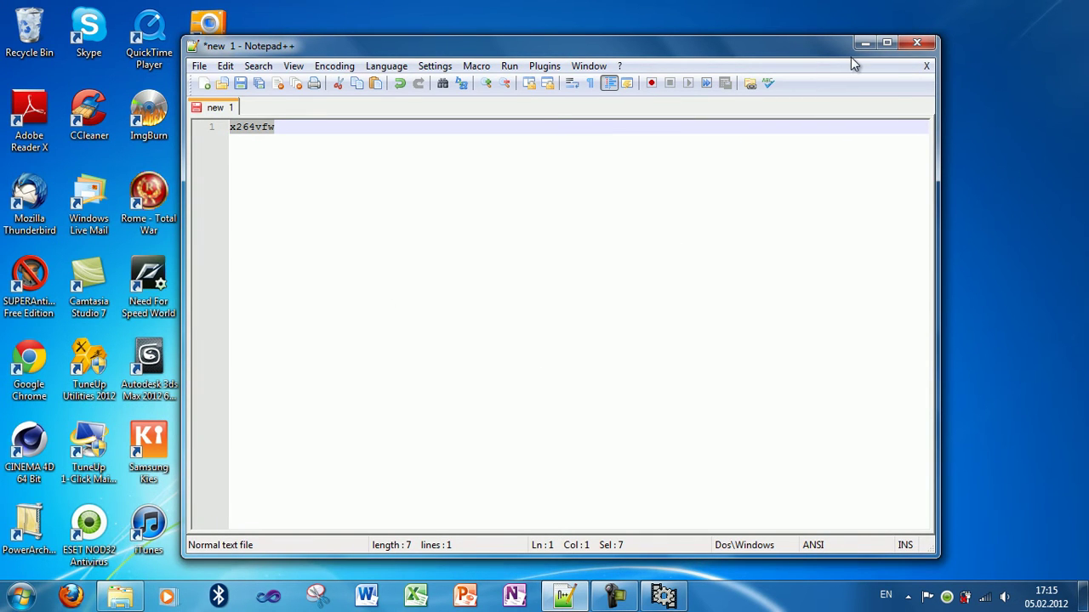
pyautogui.click(869, 42)
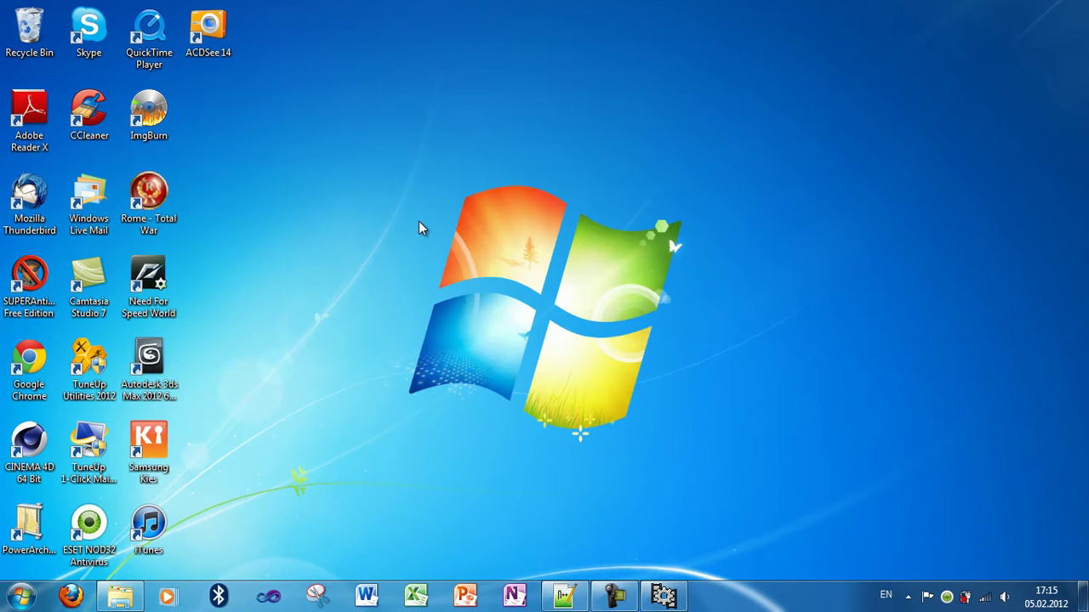
pyautogui.rightClick(419, 228)
pyautogui.moveTo(549, 386)
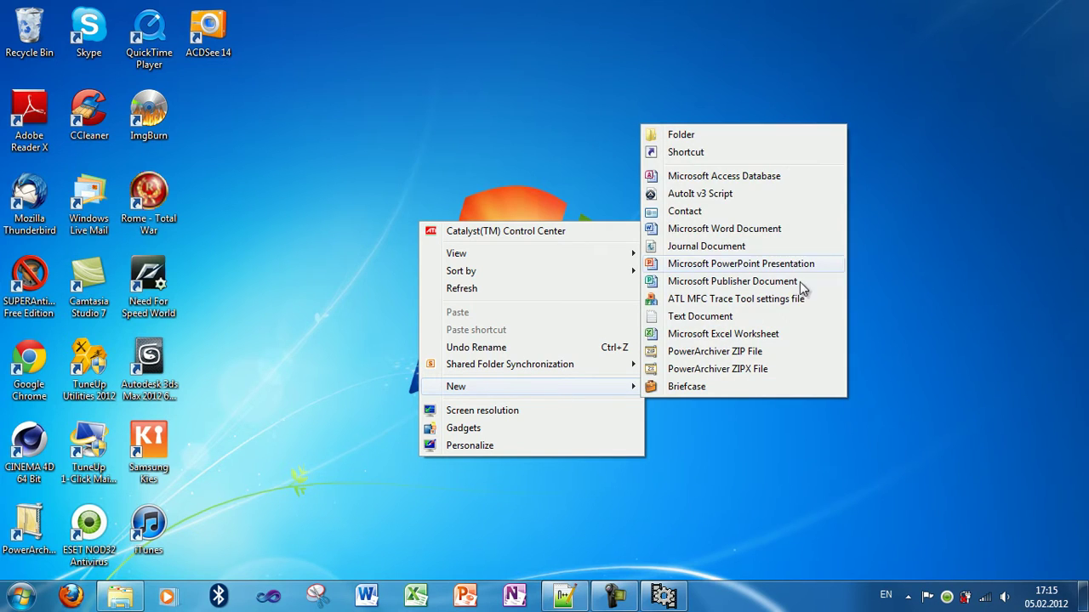
pyautogui.click(717, 136)
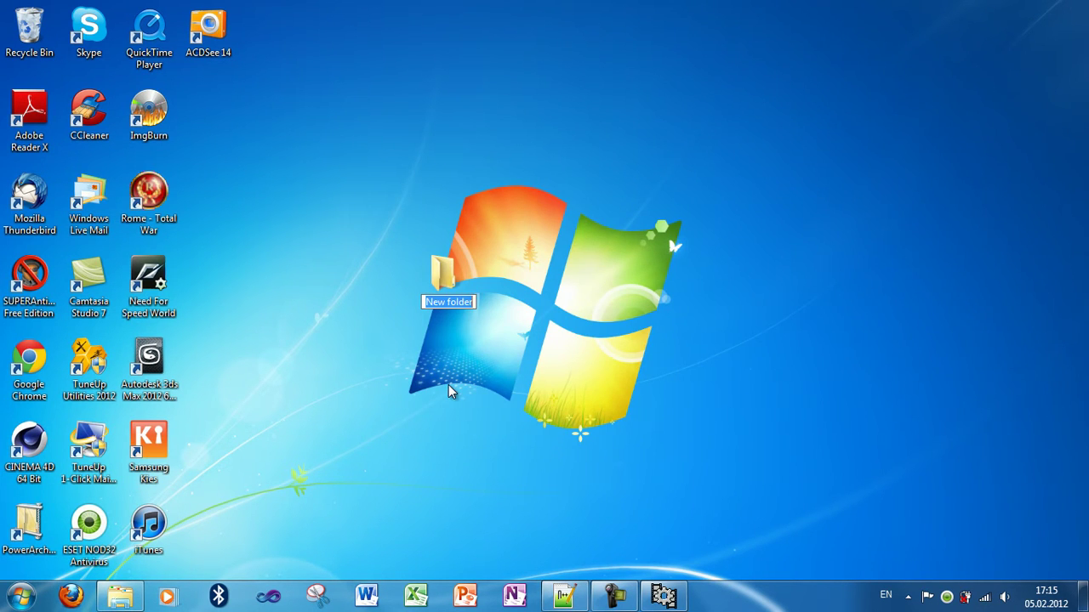
pyautogui.write('fr')
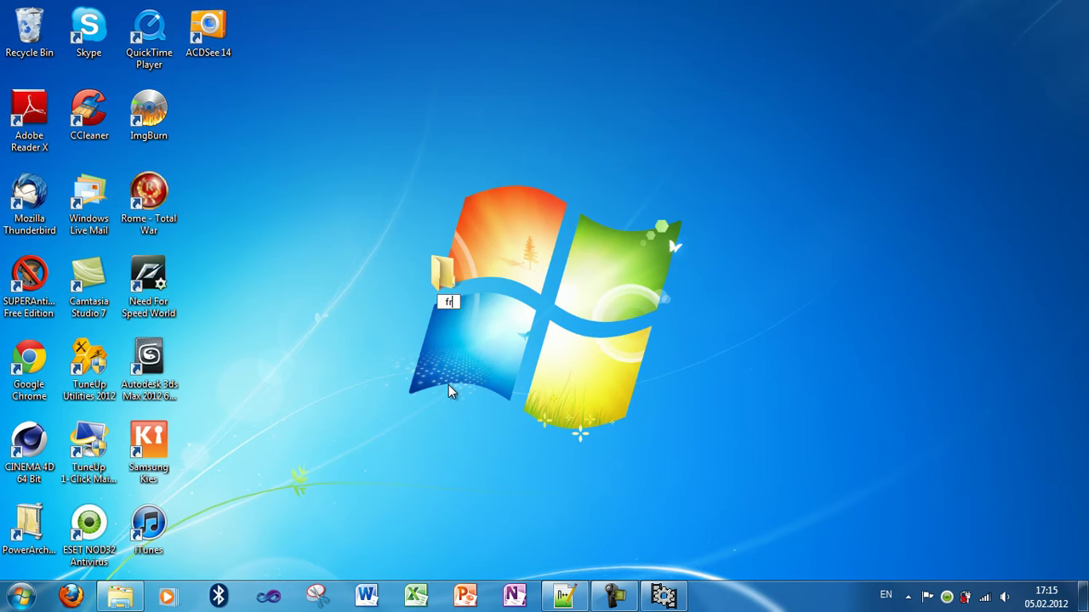
pyautogui.write('emes')
pyautogui.press('Return')
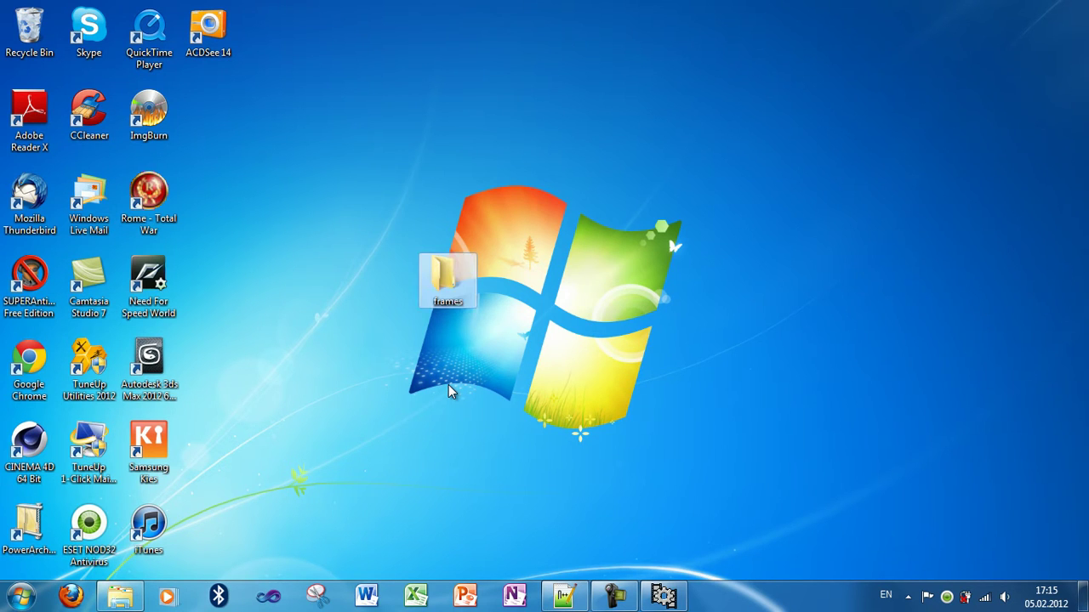
pyautogui.moveTo(471, 282); pyautogui.dragTo(228, 122)
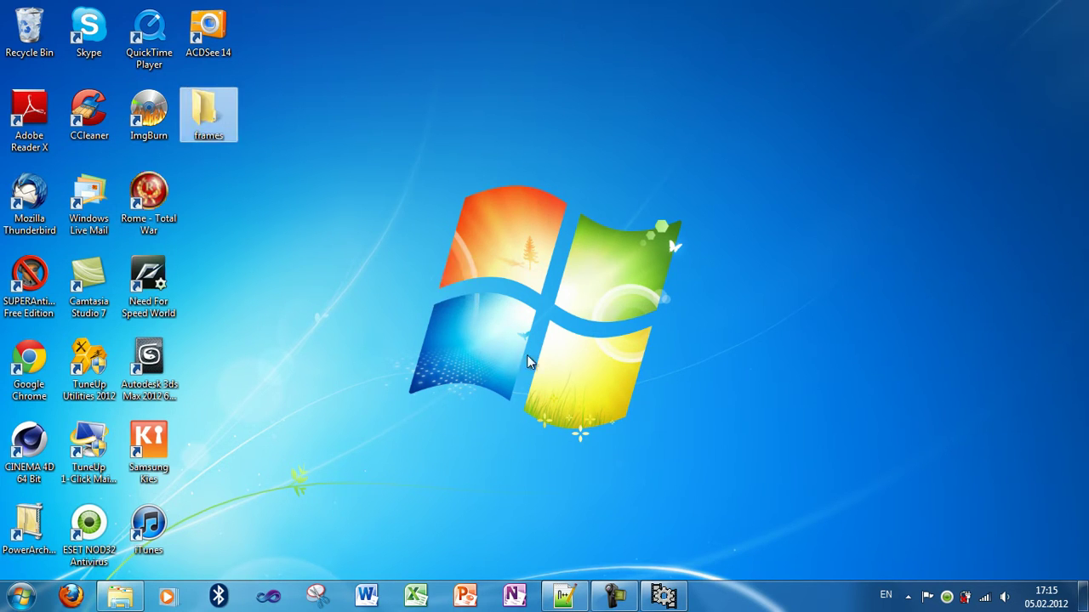
# - Set up image-sequence export: .jpg suffix, 4 digits, Desktop\frames, JPEG quality 95
pyautogui.click(662, 595)
pyautogui.click(269, 115)
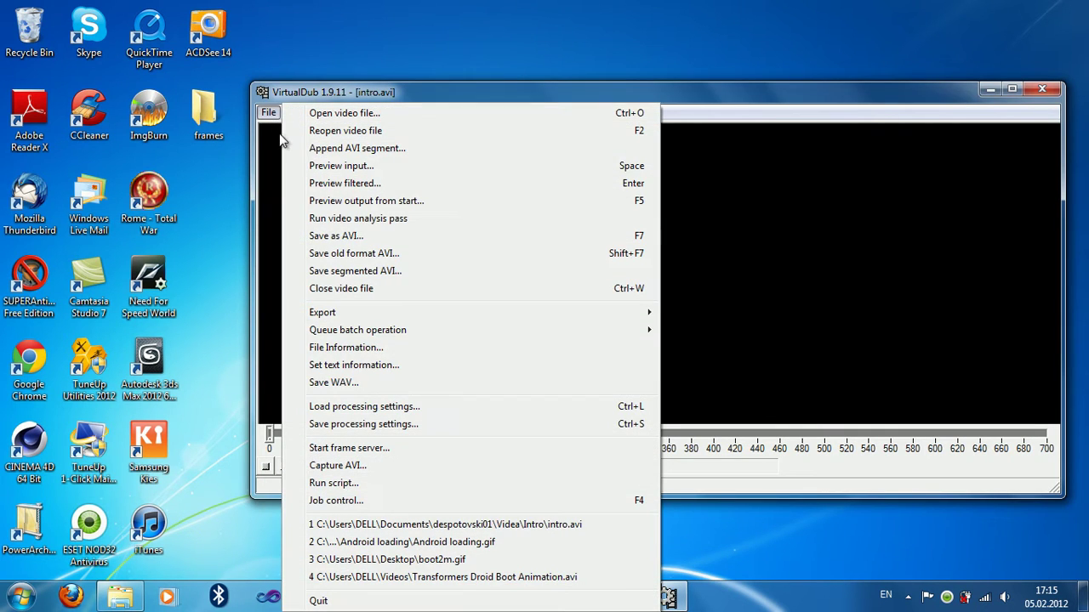
pyautogui.moveTo(413, 316)
pyautogui.moveTo(499, 314)
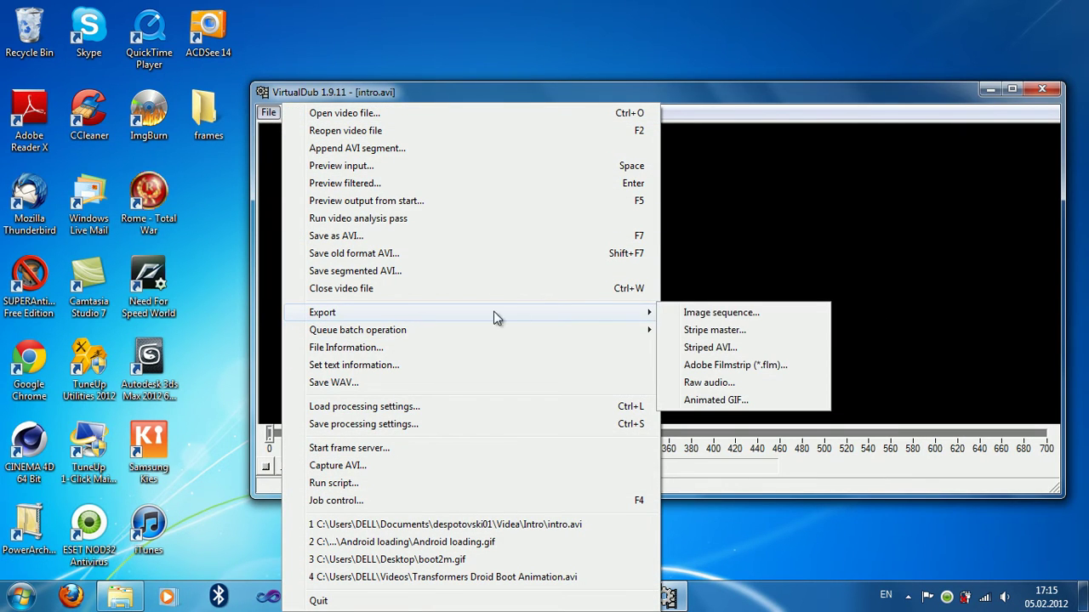
pyautogui.click(709, 312)
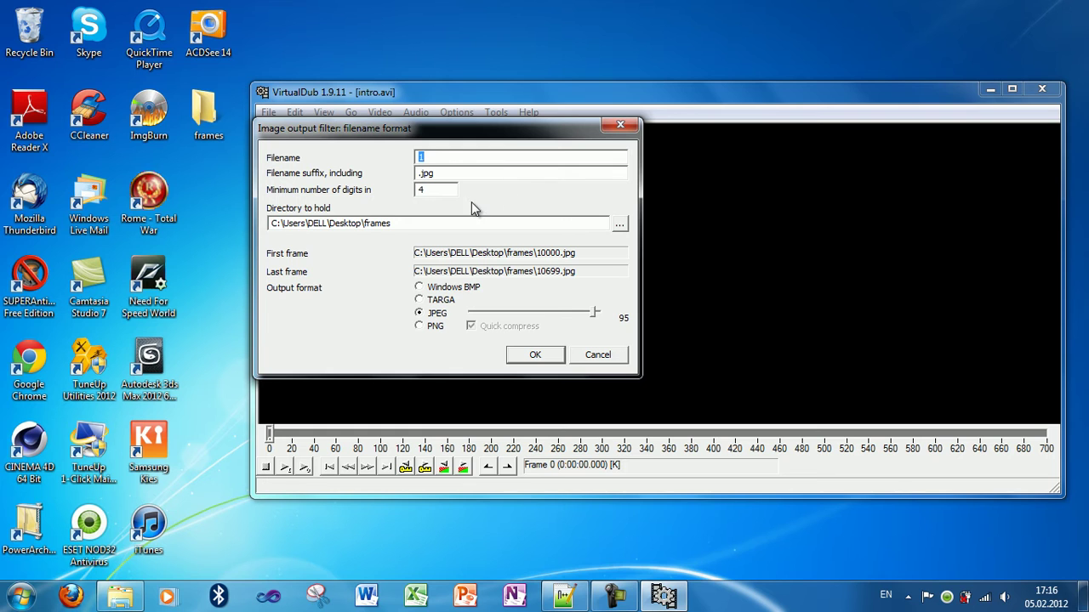
# - Start exporting the 700 frames and raise processing thread priority to Highest until it finishes
pyautogui.click(542, 356)
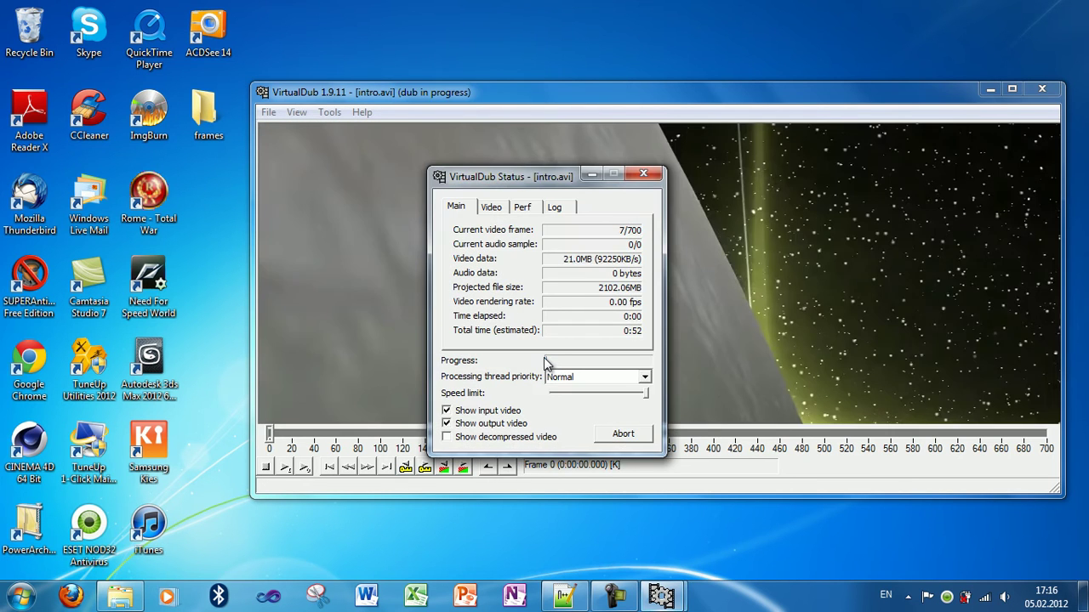
pyautogui.click(647, 377)
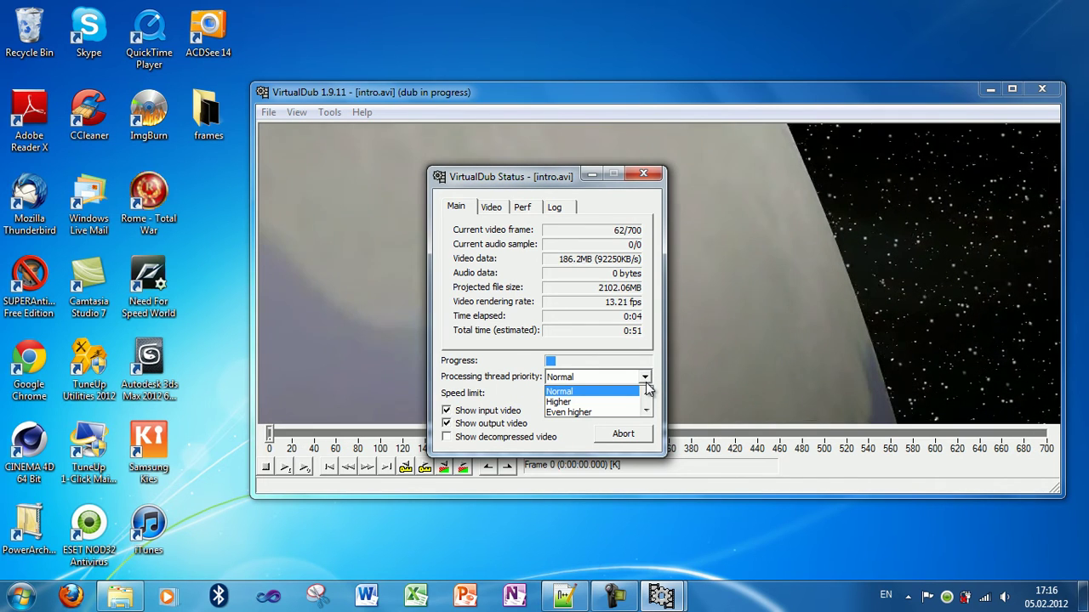
pyautogui.click(646, 393)
pyautogui.click(646, 393)
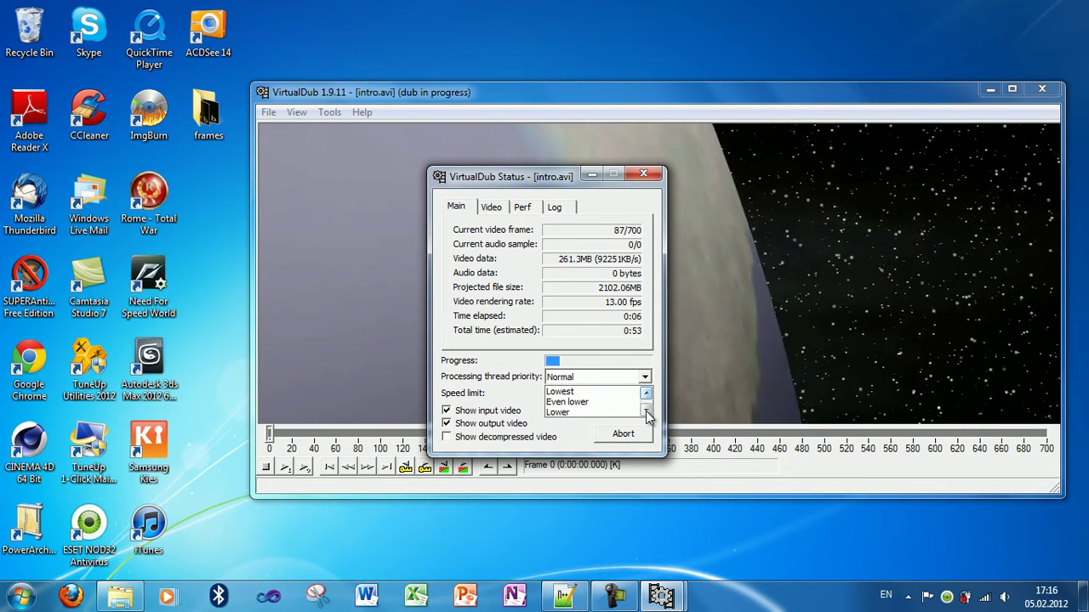
pyautogui.click(646, 412)
pyautogui.click(647, 412)
pyautogui.click(646, 412)
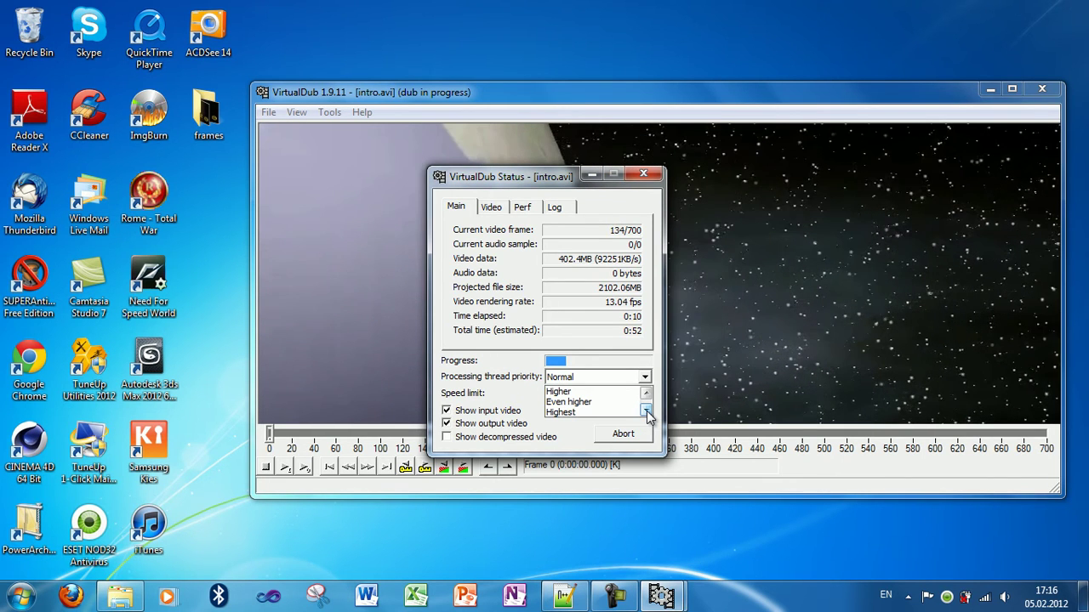
pyautogui.click(608, 413)
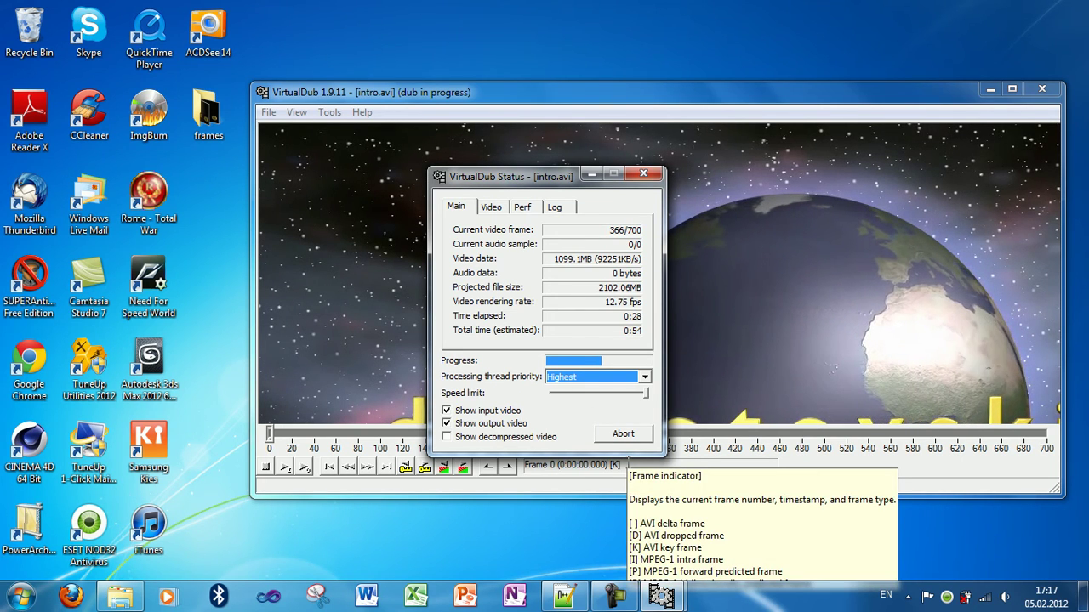
pyautogui.click(627, 600)
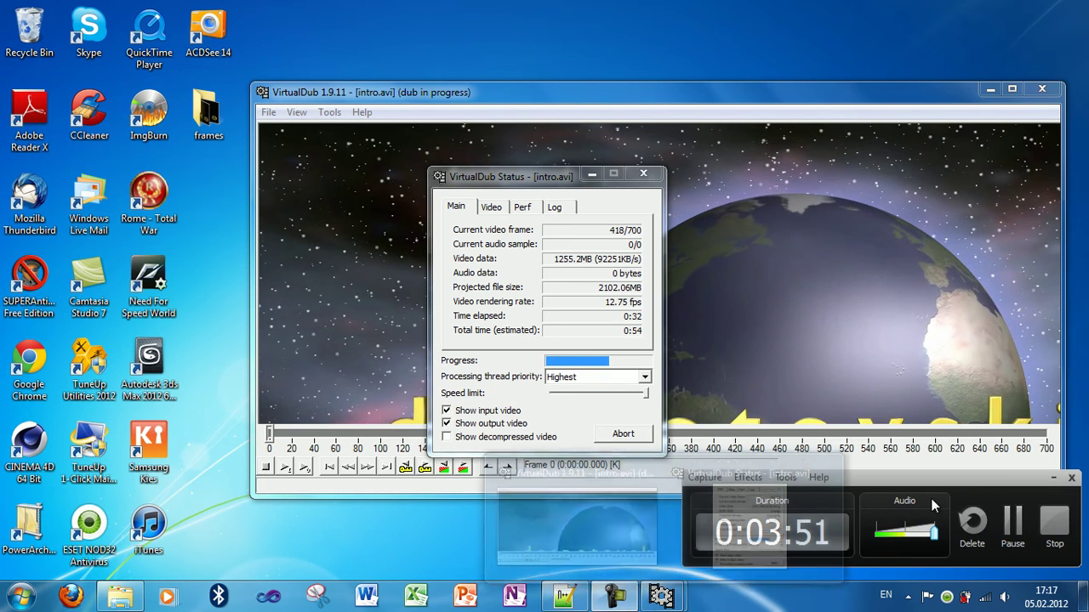
pyautogui.click(1014, 523)
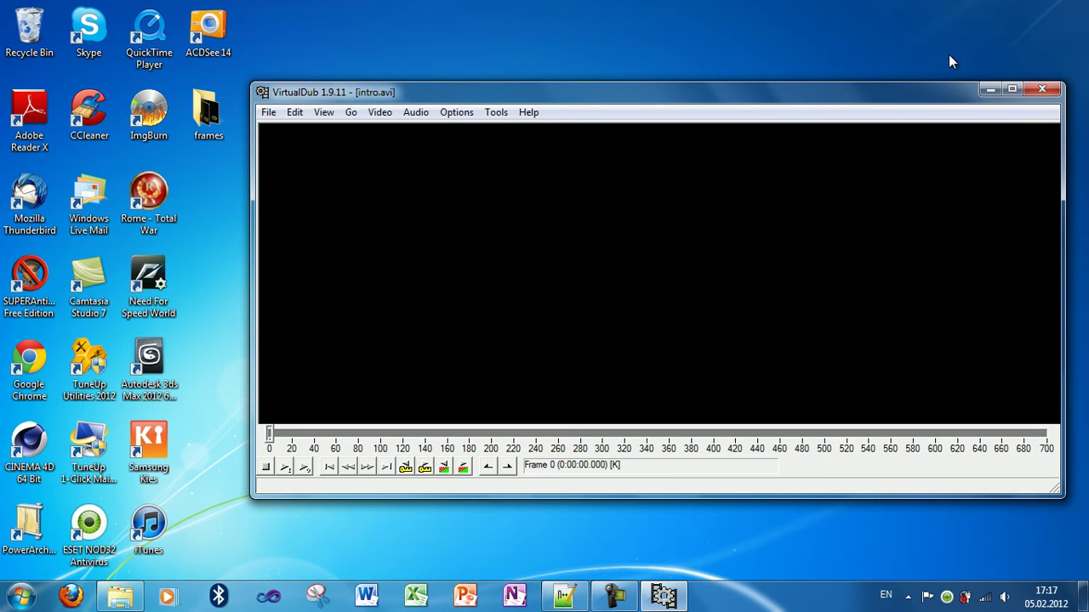
# - Open the desktop frames folder and scroll through JPEGs 10000 to 10699
pyautogui.click(986, 89)
pyautogui.doubleClick(209, 111)
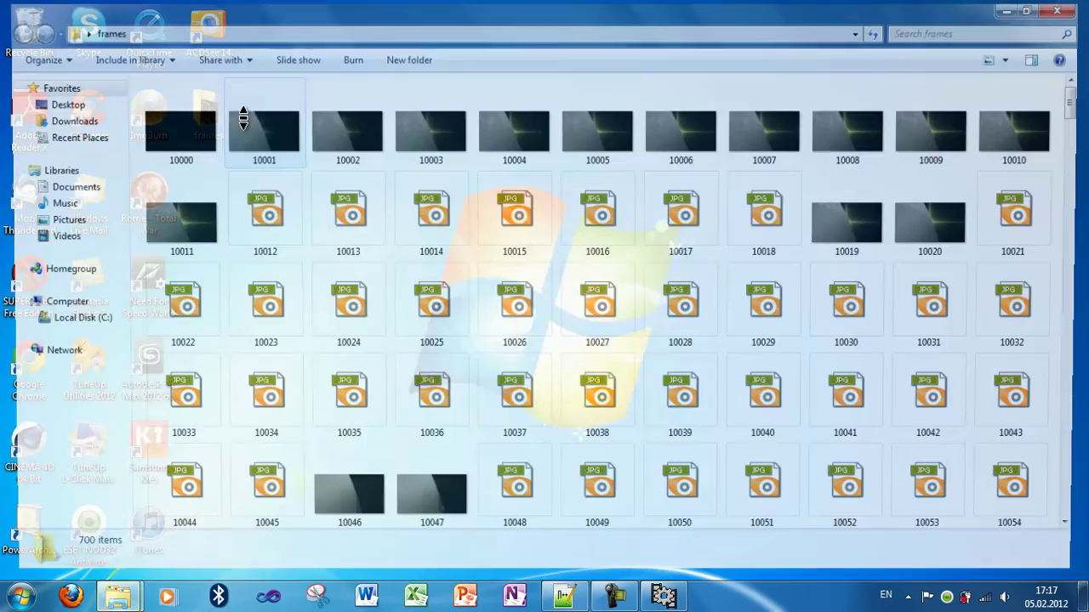
pyautogui.scroll(-5, 603, 287)
pyautogui.scroll(-1, 604, 287)
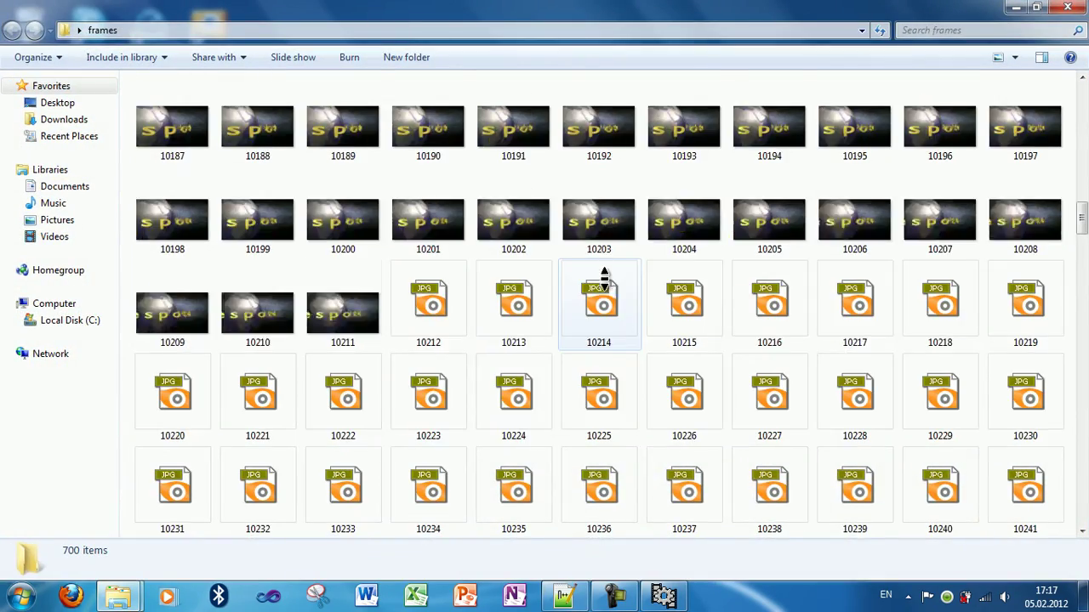
pyautogui.scroll(6, 604, 286)
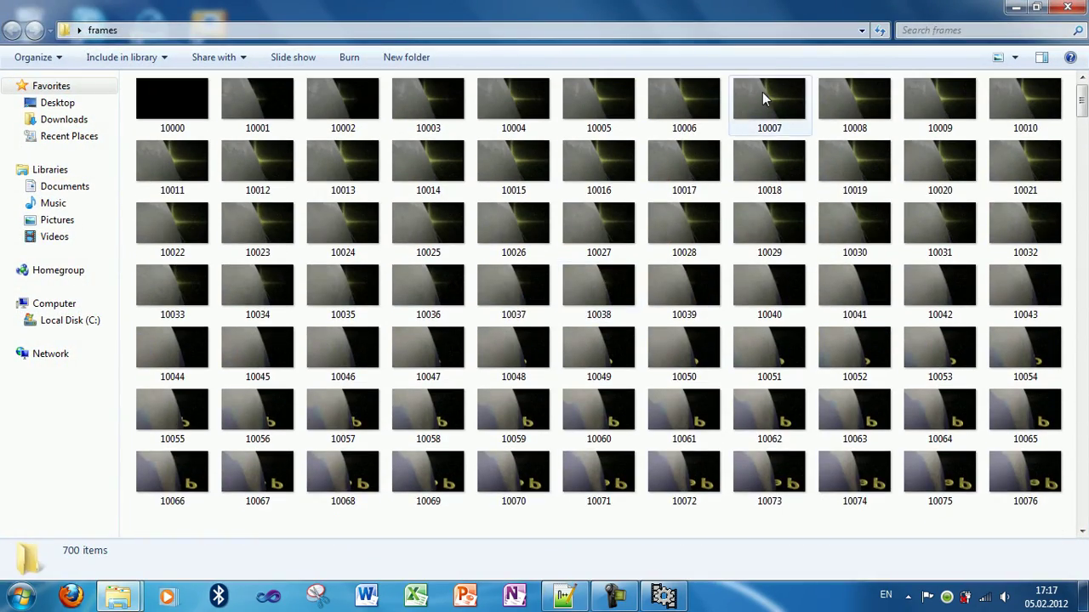
pyautogui.scroll(-6, 762, 92)
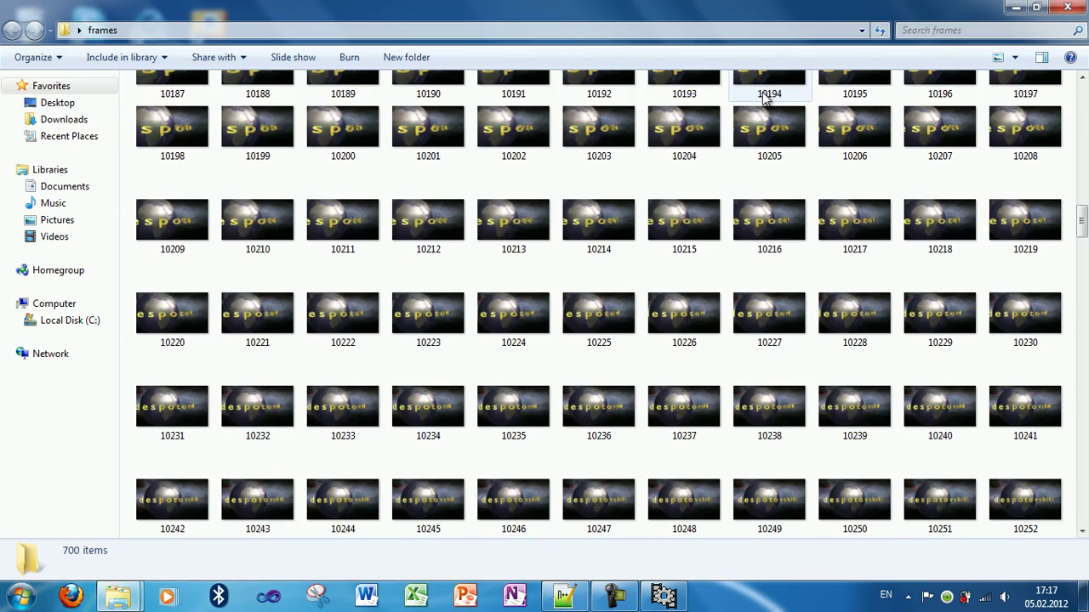
pyautogui.scroll(-4, 764, 95)
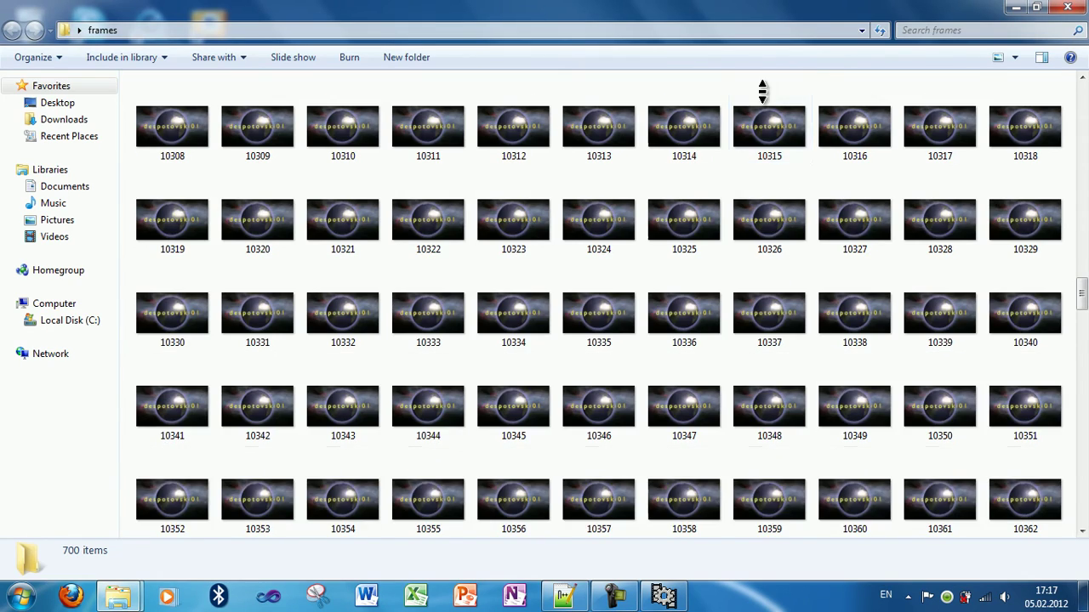
pyautogui.scroll(-10, 762, 92)
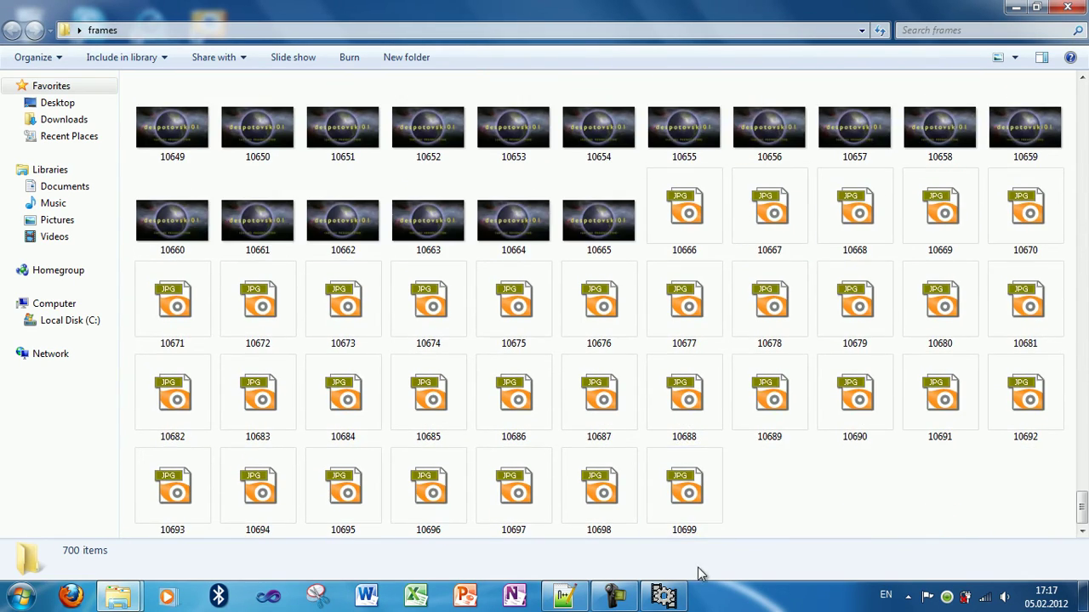
pyautogui.scroll(10, 729, 98)
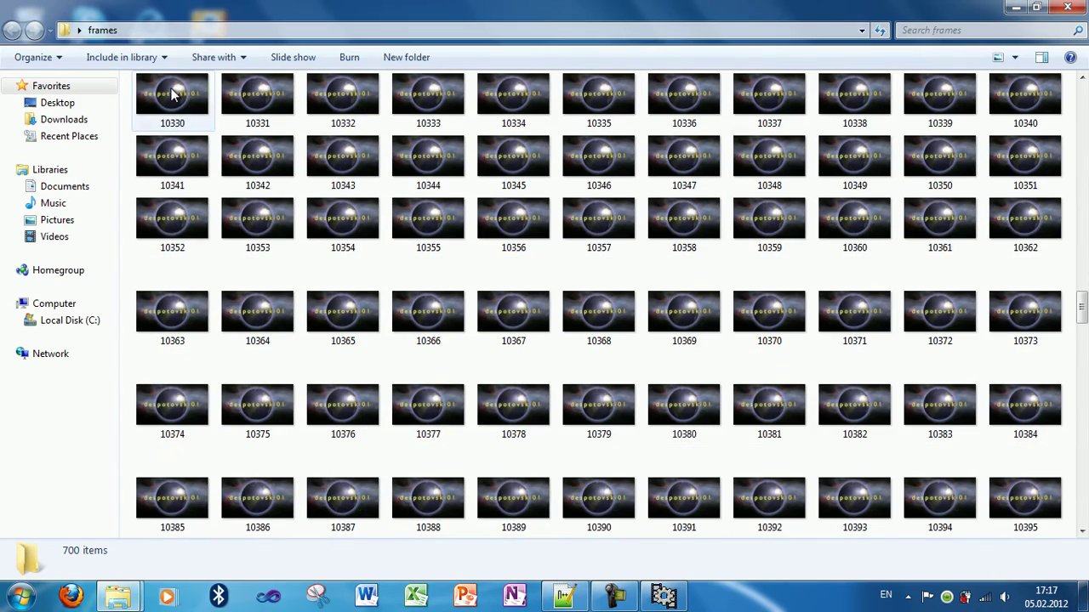
# - View frame 10330 in ACDSee Quick View and step forward to frame 10358
pyautogui.click(172, 95)
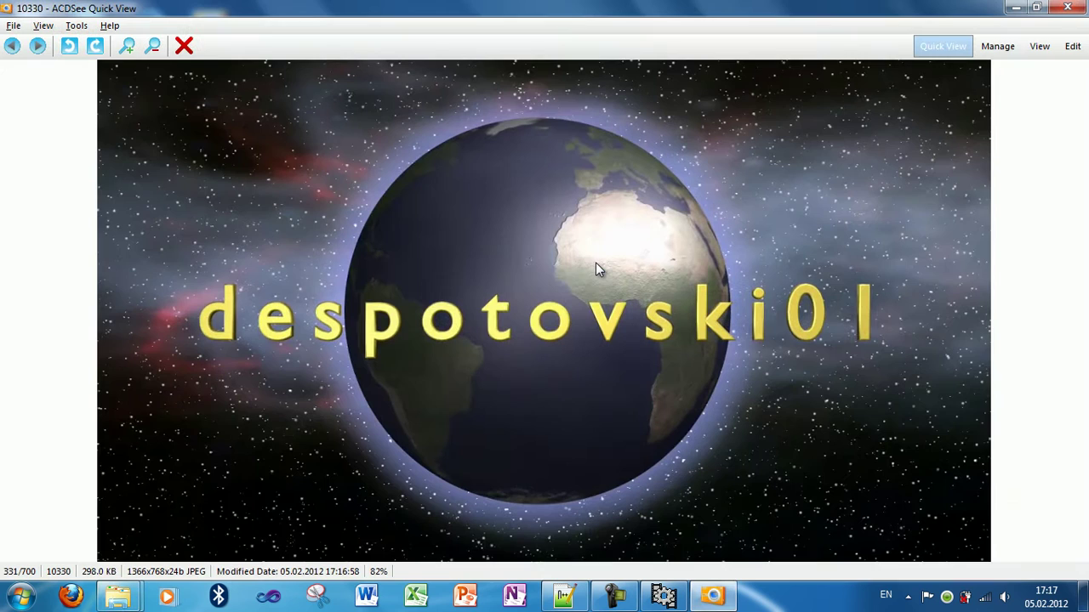
pyautogui.scroll(-2, 596, 265)
pyautogui.scroll(-20, 595, 269)
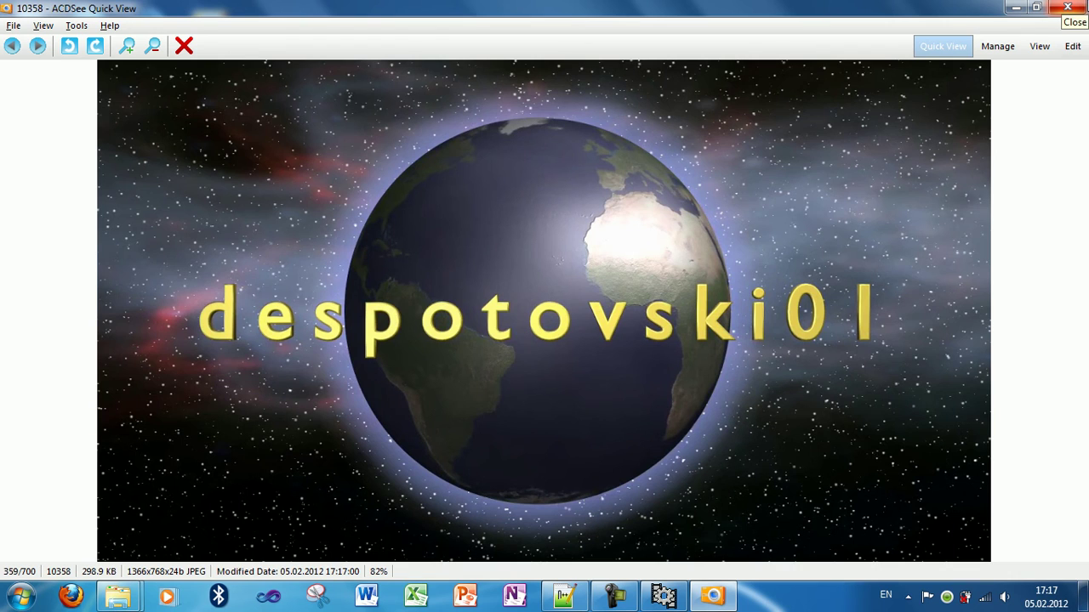
# - Close ACDSee Quick View and the frames folder window
pyautogui.click(1066, 7)
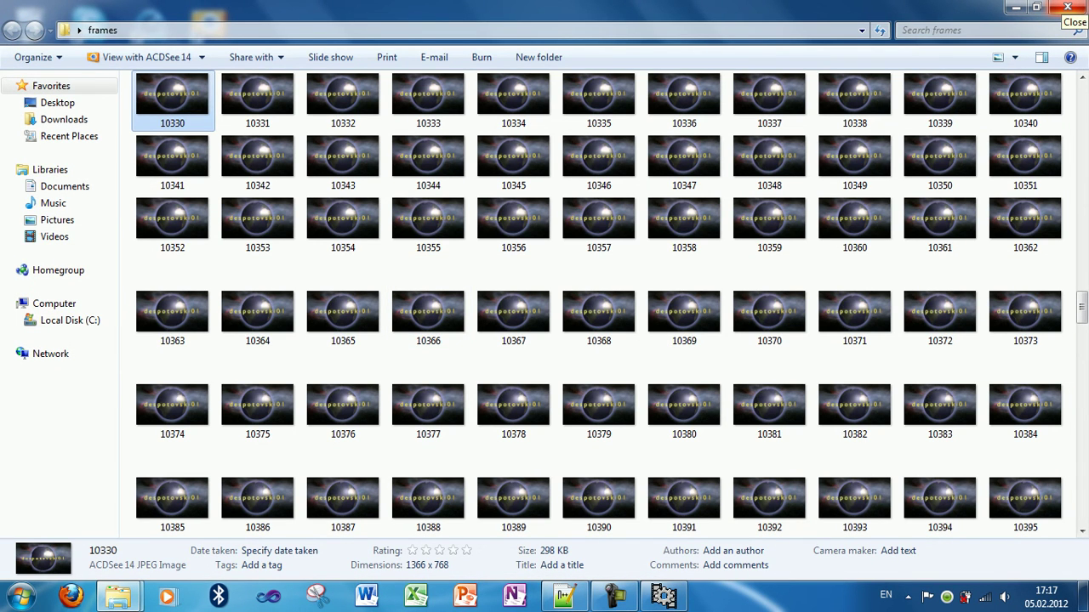
pyautogui.click(1067, 6)
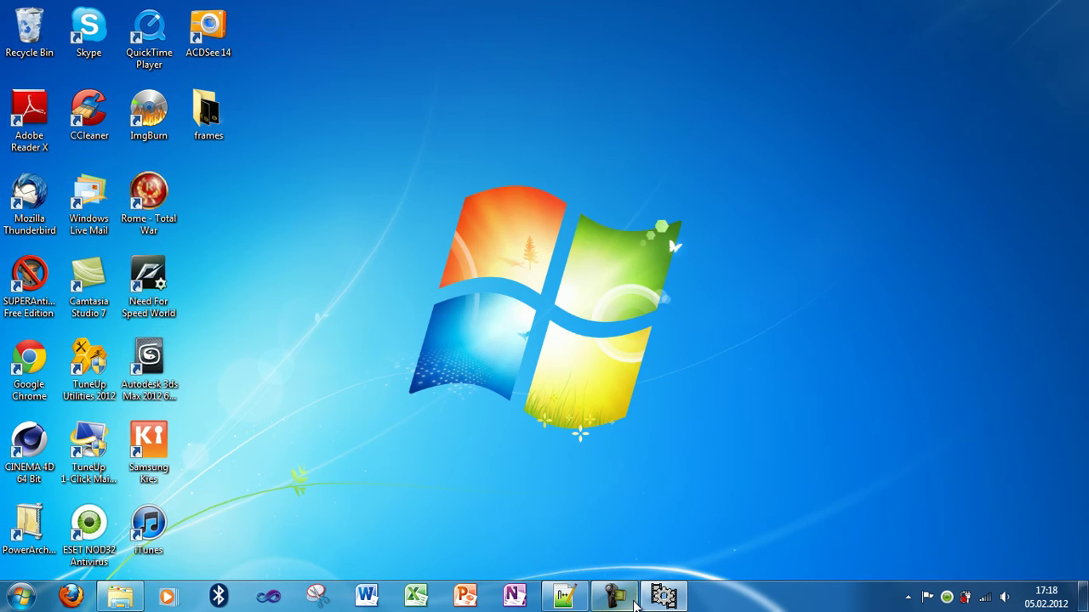
pyautogui.click(615, 595)
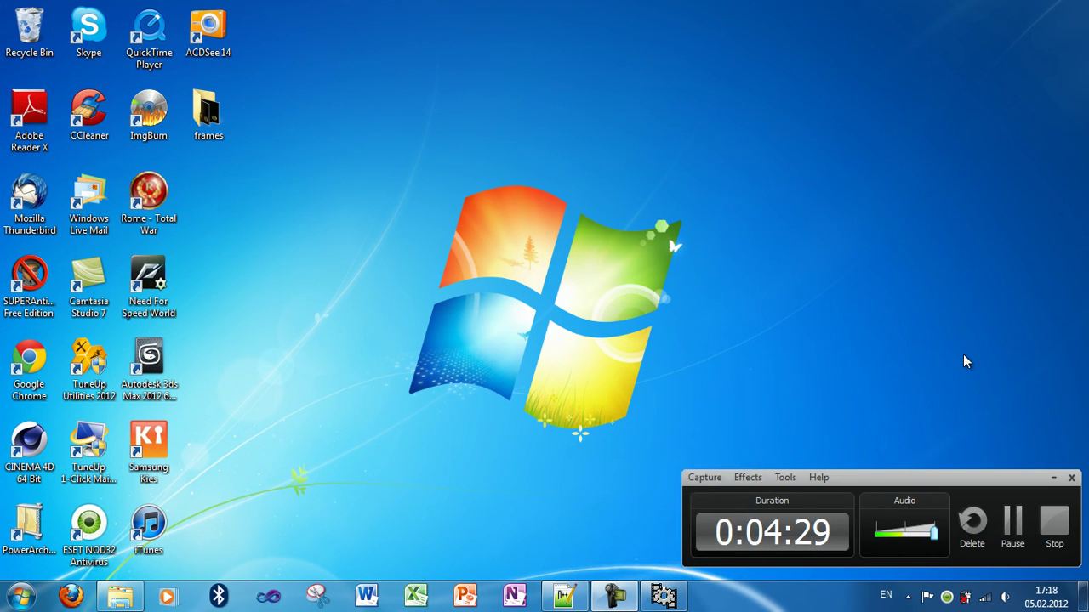